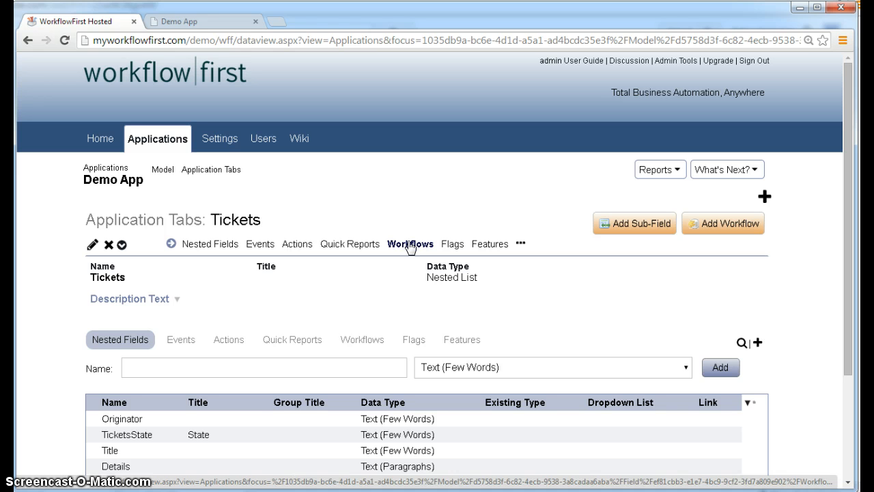
Open the Tickets workflow from the workflows list of the Tickets application tab to view its stage diagram.
{"action": "left_click", "coordinate": [410, 243]}
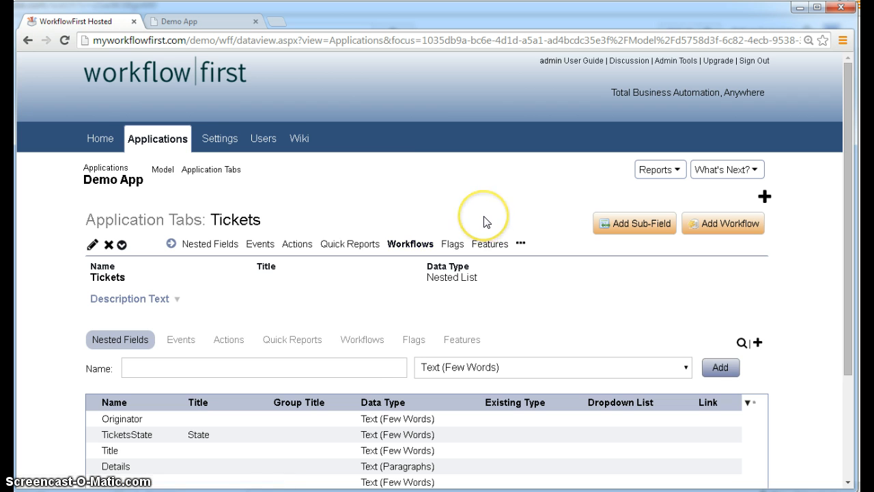
{"action": "scroll", "coordinate": [483, 221], "scroll_direction": "down", "scroll_amount": 1}
{"action": "left_click", "coordinate": [430, 227]}
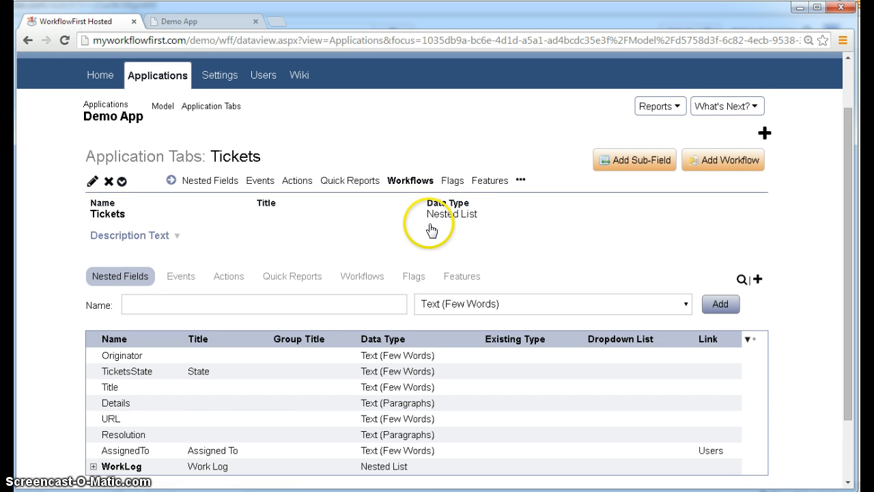
{"action": "left_click", "coordinate": [412, 181]}
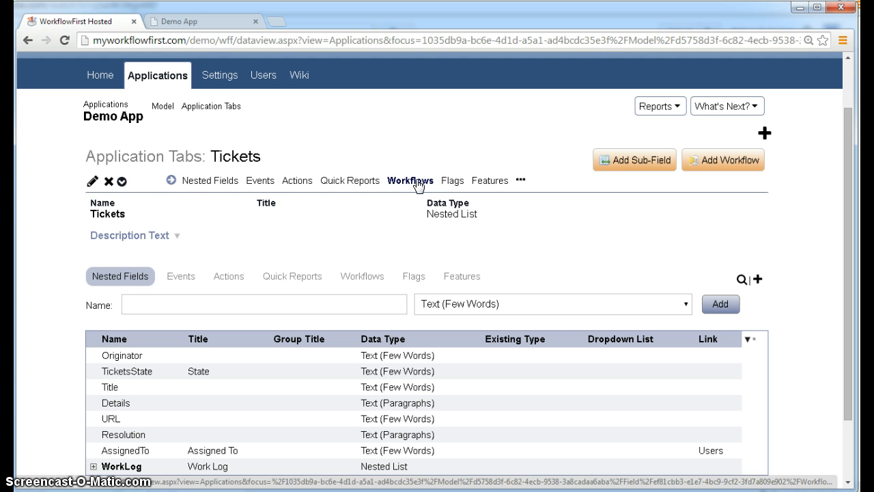
{"action": "left_click", "coordinate": [407, 182]}
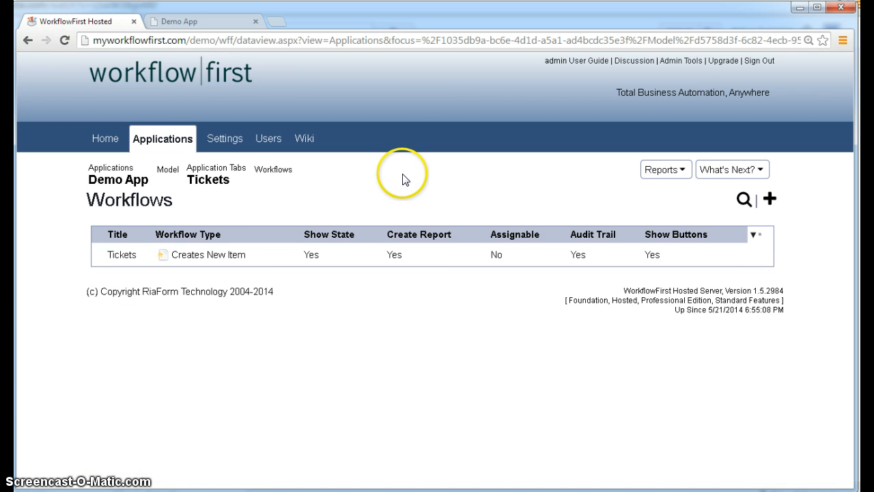
{"action": "left_click", "coordinate": [267, 258]}
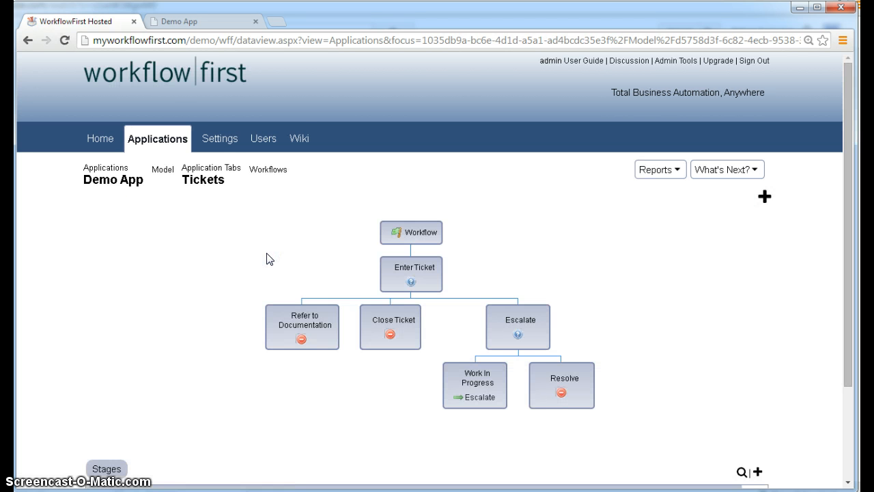
Open the Enter Ticket stage, list its input fields and view the details of the Title input field.
{"action": "left_click", "coordinate": [420, 268]}
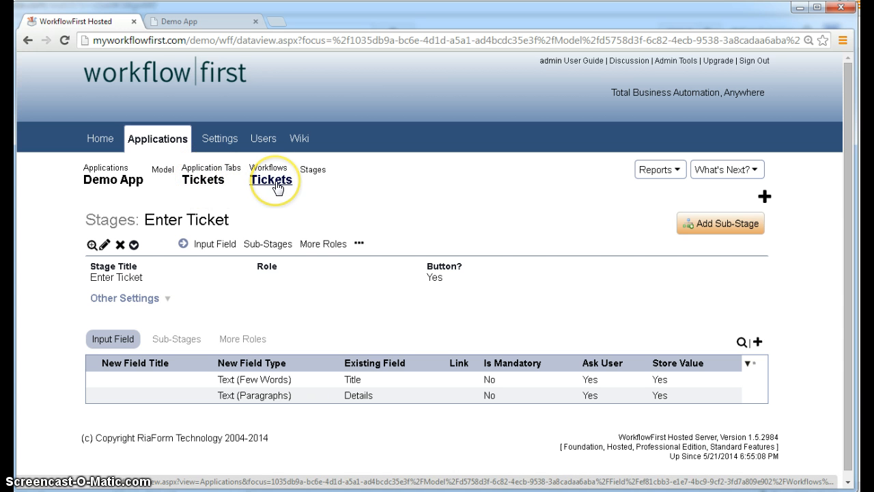
{"action": "left_click", "coordinate": [312, 176]}
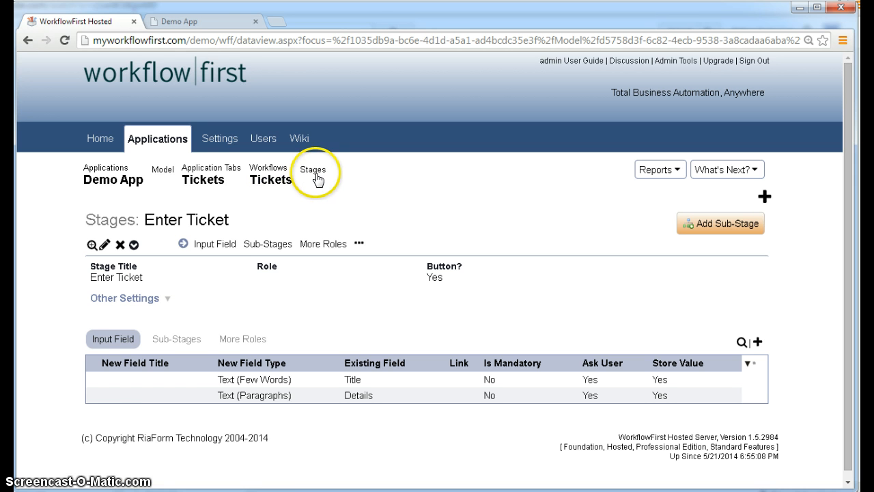
{"action": "left_click", "coordinate": [192, 210]}
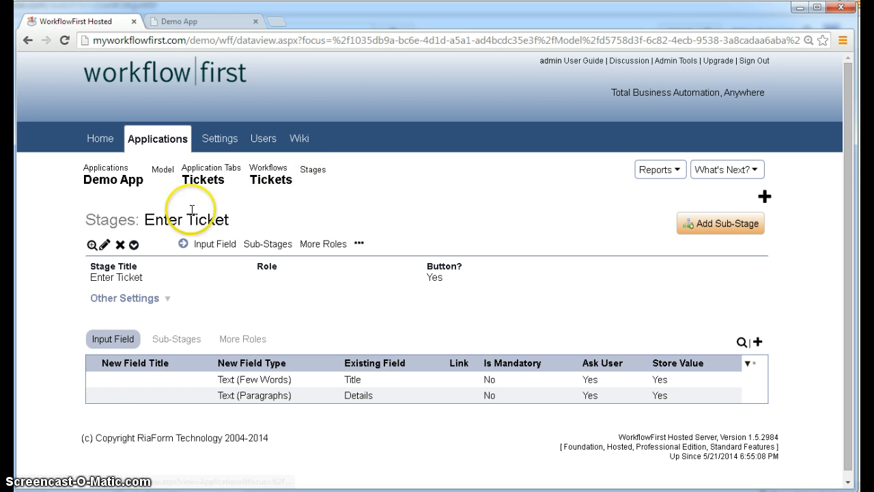
{"action": "left_click", "coordinate": [205, 244]}
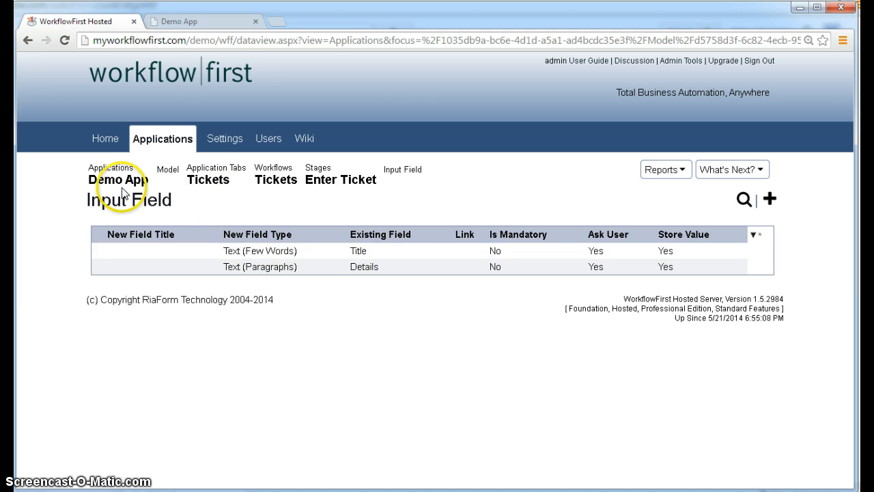
{"action": "left_click", "coordinate": [325, 254]}
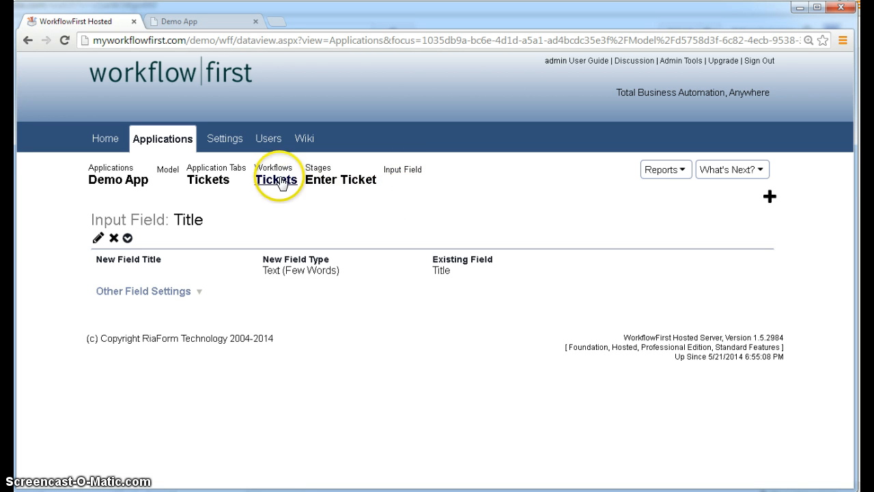
Return to the Tickets application tab and view the nested fields of its WorkLog list.
{"action": "left_click", "coordinate": [211, 176]}
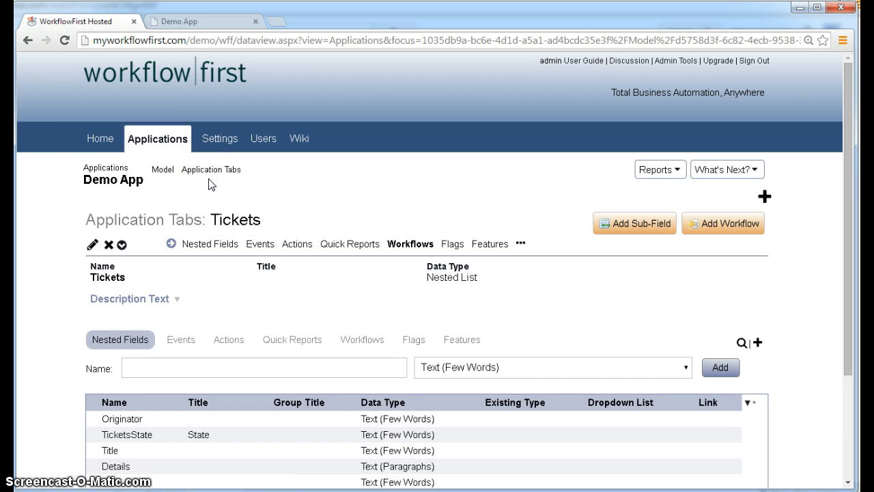
{"action": "left_click", "coordinate": [212, 245]}
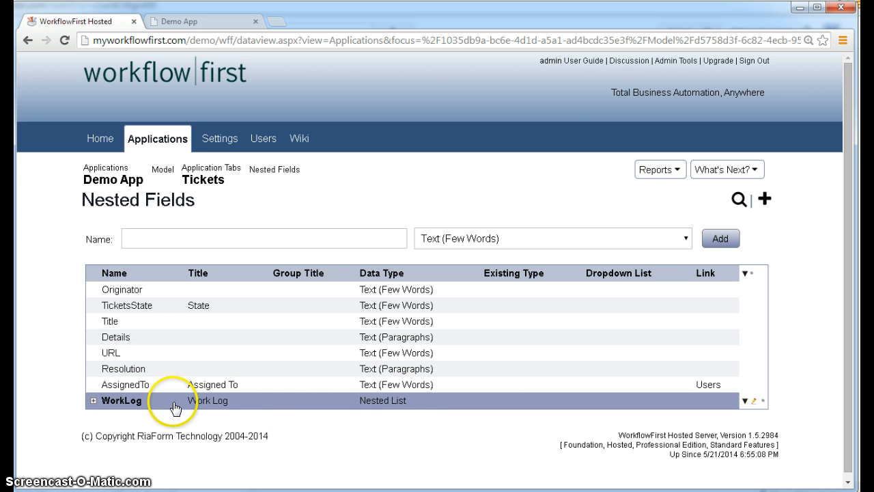
{"action": "left_click", "coordinate": [93, 404]}
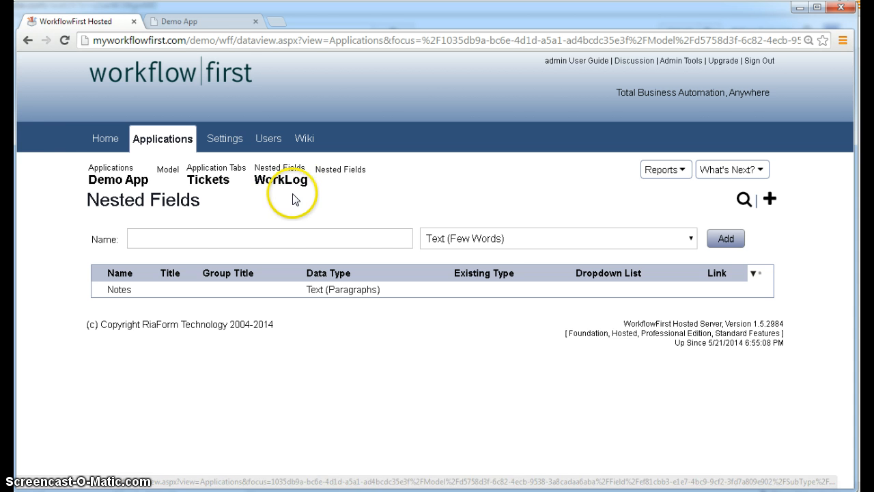
Open the WorkLog nested list, view its form for adding a workflow, and leave the form without saving.
{"action": "left_click", "coordinate": [277, 181]}
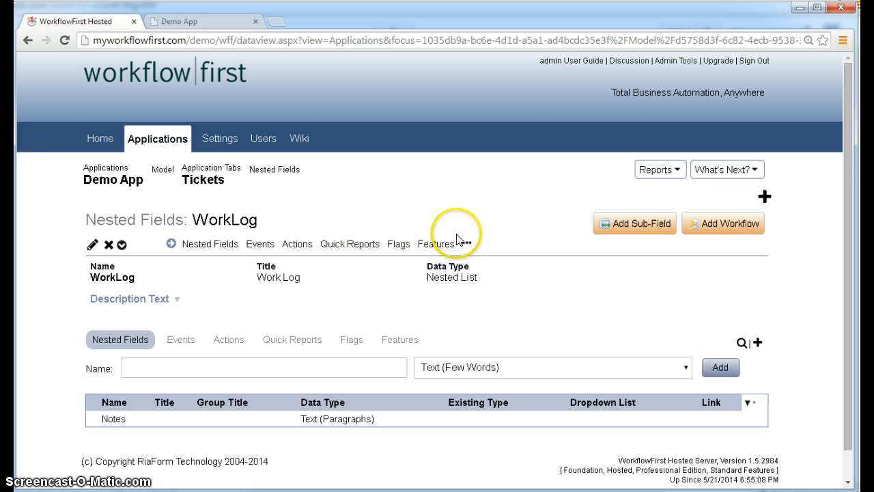
{"action": "left_click", "coordinate": [735, 225]}
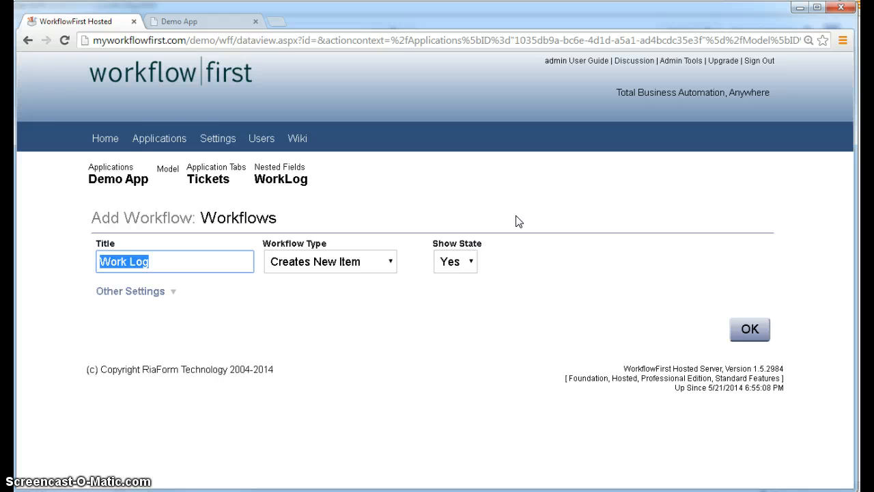
{"action": "left_click", "coordinate": [26, 42]}
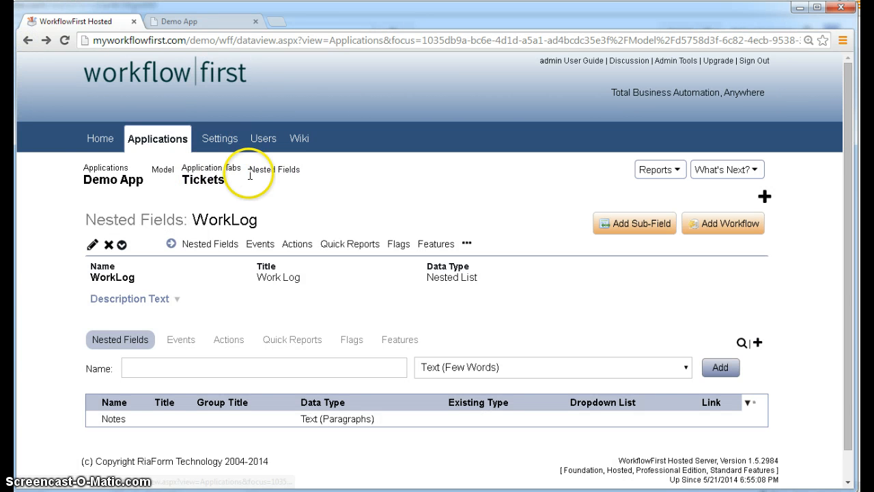
Go back to the Tickets application tab and reopen the diagram of its Tickets workflow.
{"action": "left_click", "coordinate": [274, 174]}
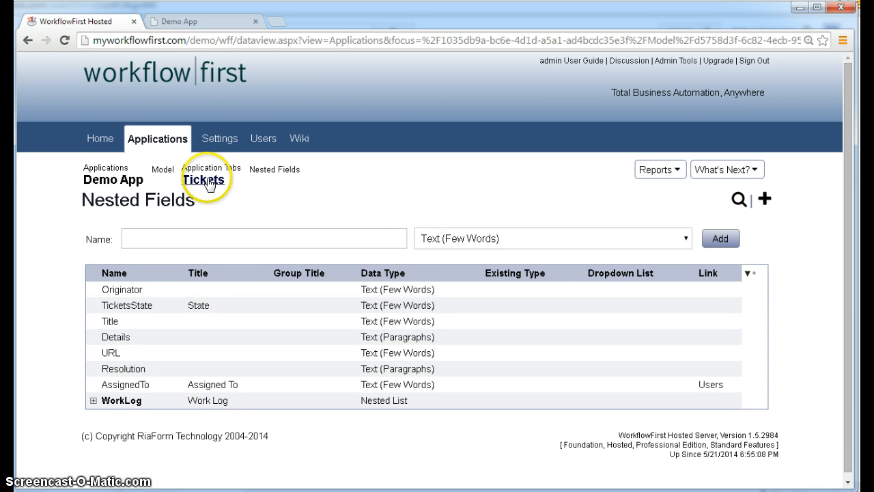
{"action": "left_click", "coordinate": [203, 233]}
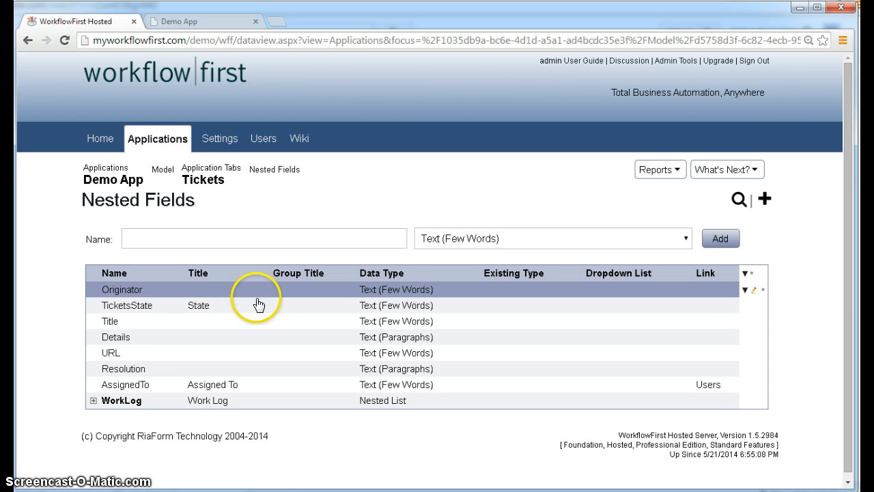
{"action": "left_click", "coordinate": [204, 179]}
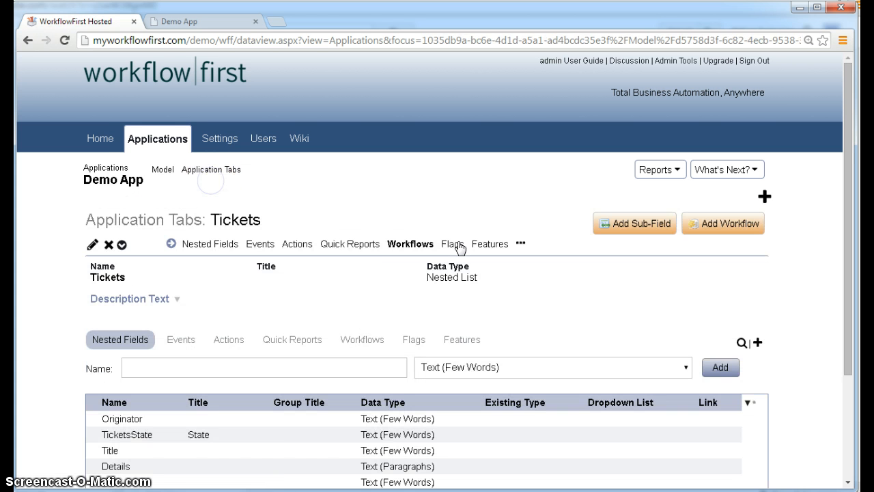
{"action": "left_click", "coordinate": [411, 244]}
{"action": "left_click", "coordinate": [289, 254]}
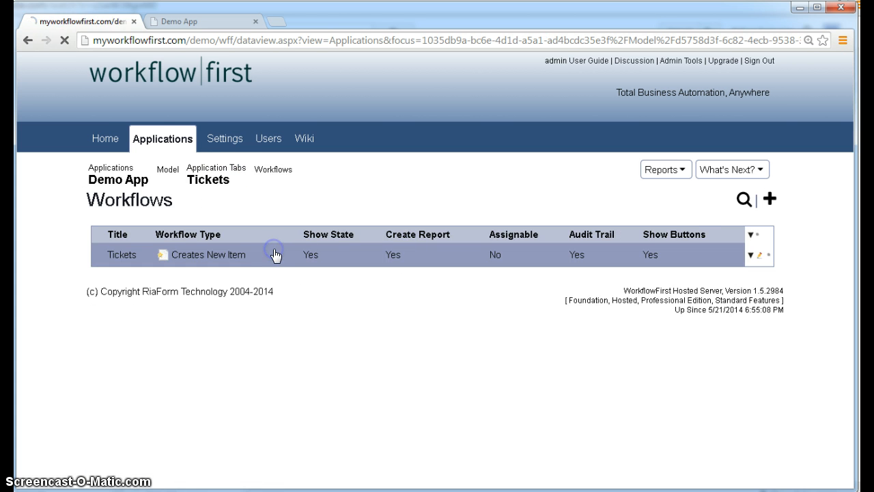
From the Enter Ticket stage's input fields, open the definition of the existing Title field.
{"action": "mouse_move", "coordinate": [410, 273]}
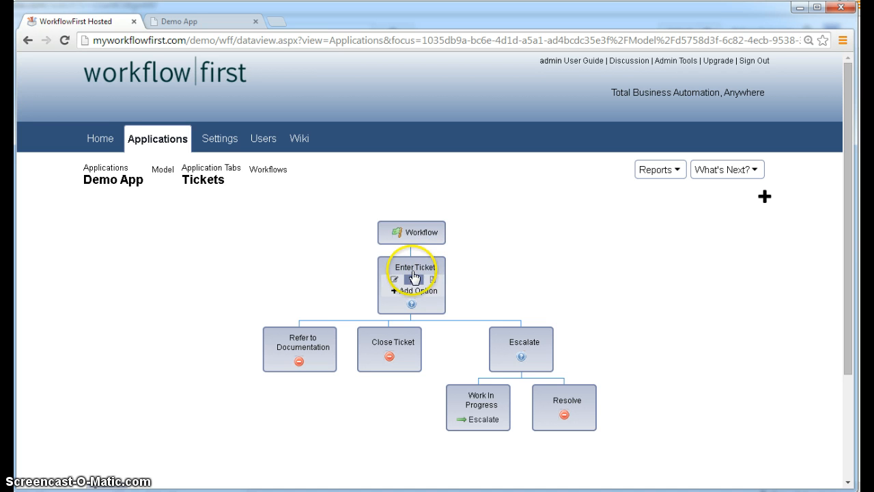
{"action": "left_click", "coordinate": [413, 280]}
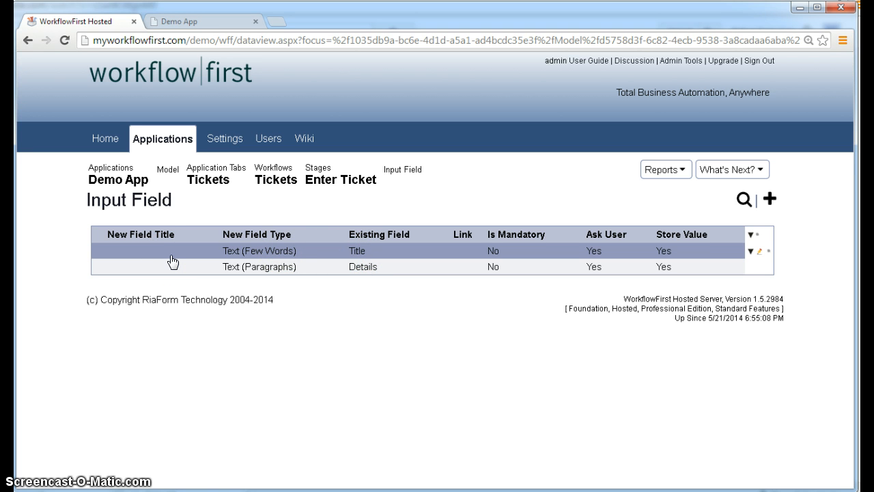
{"action": "left_click", "coordinate": [315, 253]}
{"action": "left_click", "coordinate": [317, 256]}
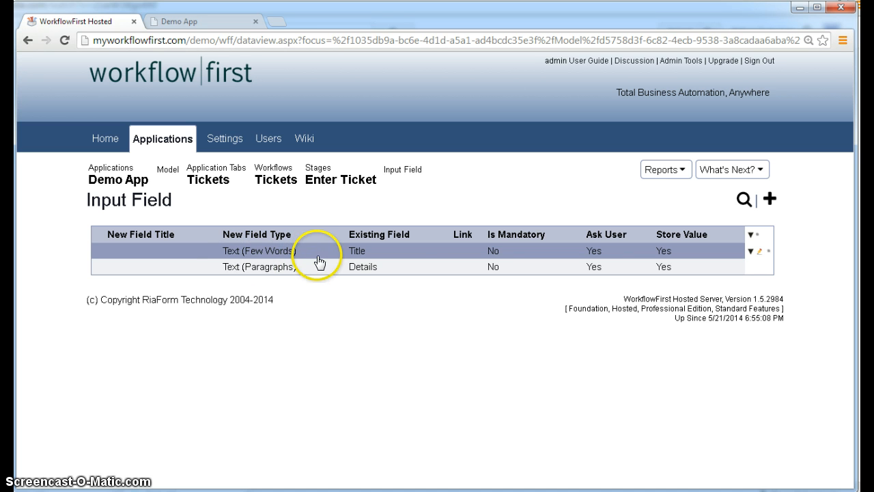
{"action": "left_click", "coordinate": [356, 252]}
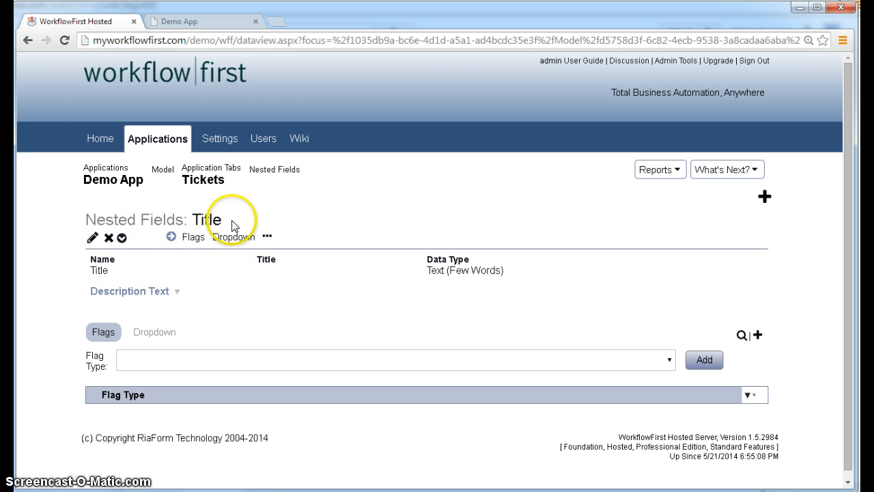
Open the Title nested field for editing and examine its title, data type and existing type settings.
{"action": "left_click", "coordinate": [92, 237]}
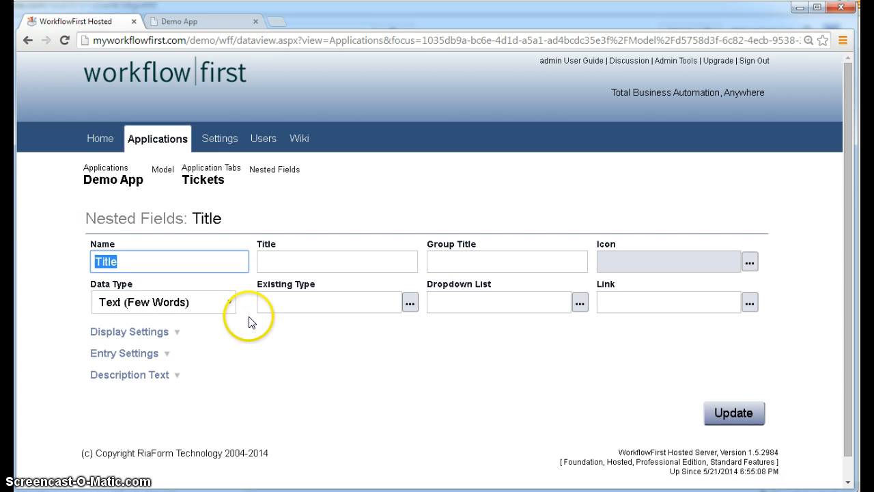
{"action": "left_click", "coordinate": [286, 263]}
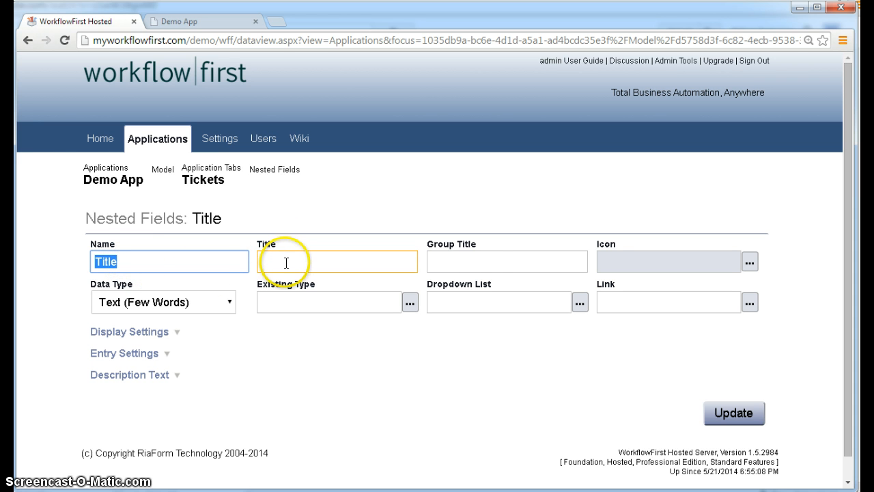
{"action": "mouse_move", "coordinate": [453, 248]}
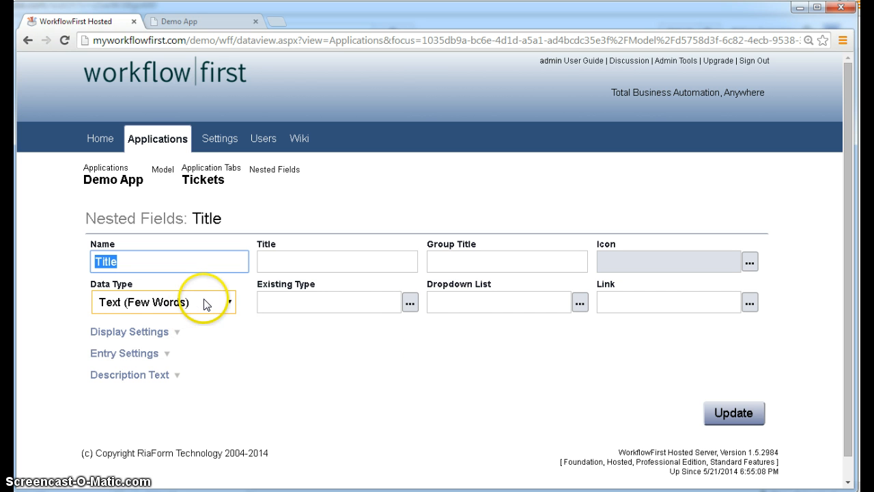
{"action": "left_click", "coordinate": [410, 303]}
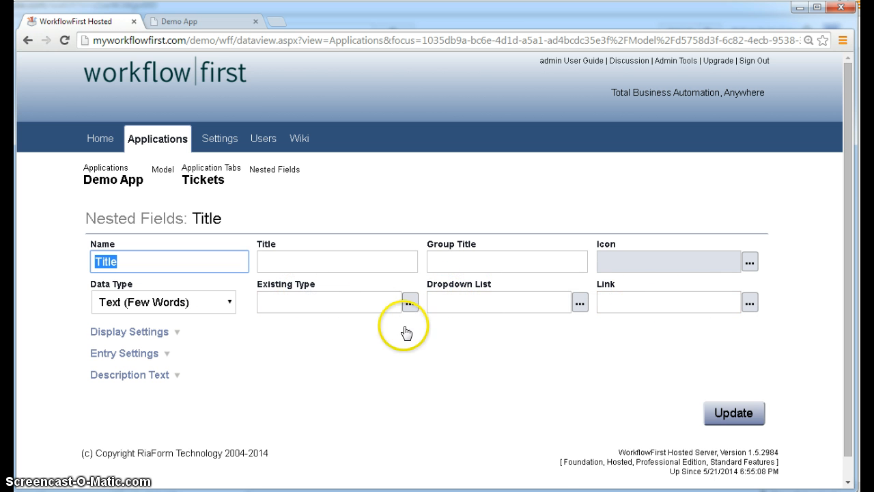
Expand the Title nested field's Display Settings and examine its Default Value, Calculation, Format Code, Sort Key and List Type options.
{"action": "left_click", "coordinate": [145, 332]}
{"action": "left_click", "coordinate": [145, 332]}
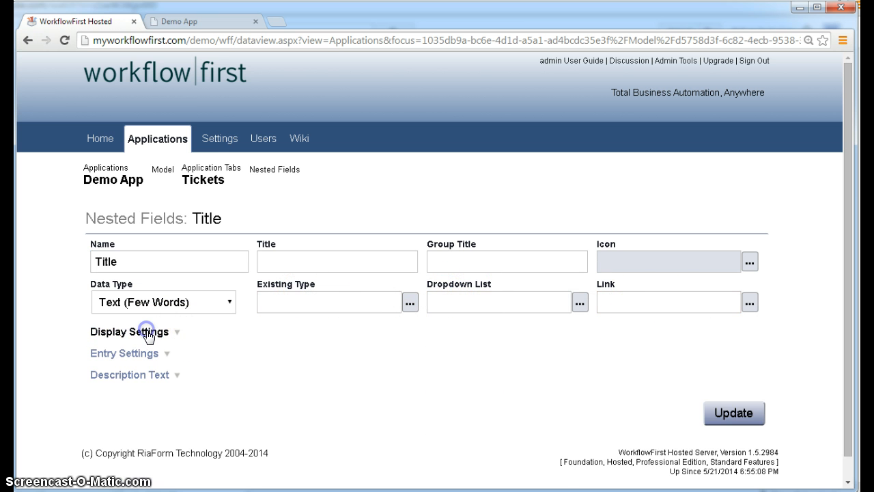
{"action": "left_click", "coordinate": [155, 338]}
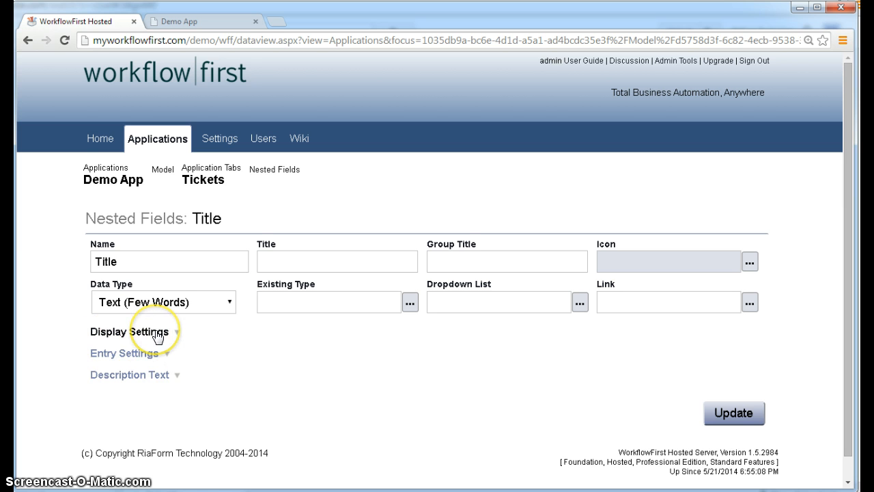
{"action": "scroll", "coordinate": [66, 341], "scroll_direction": "down", "scroll_amount": 1}
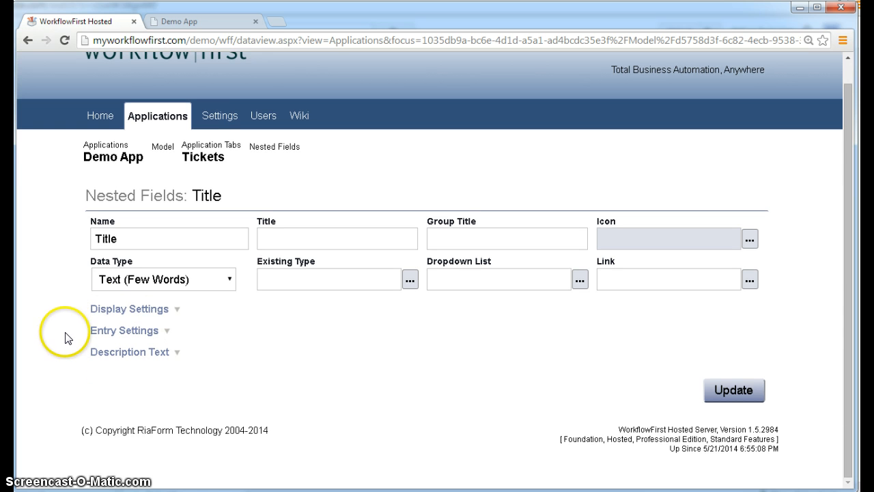
{"action": "left_click", "coordinate": [154, 311]}
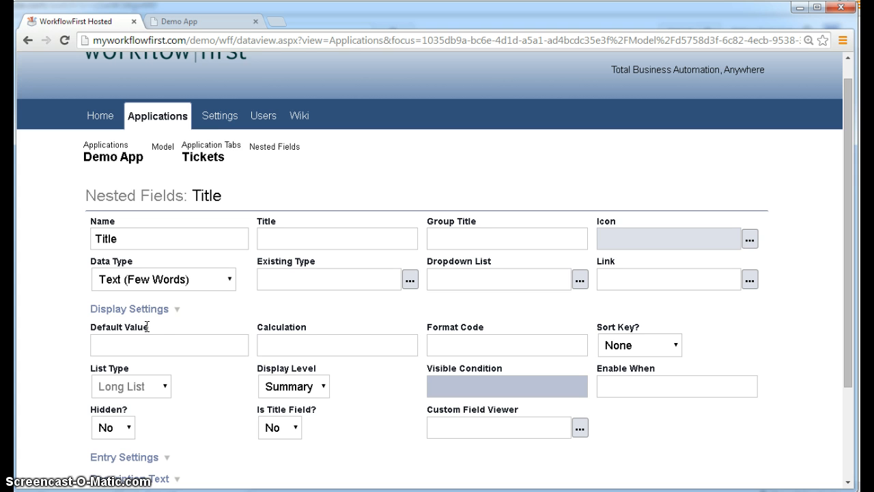
{"action": "left_click", "coordinate": [303, 326]}
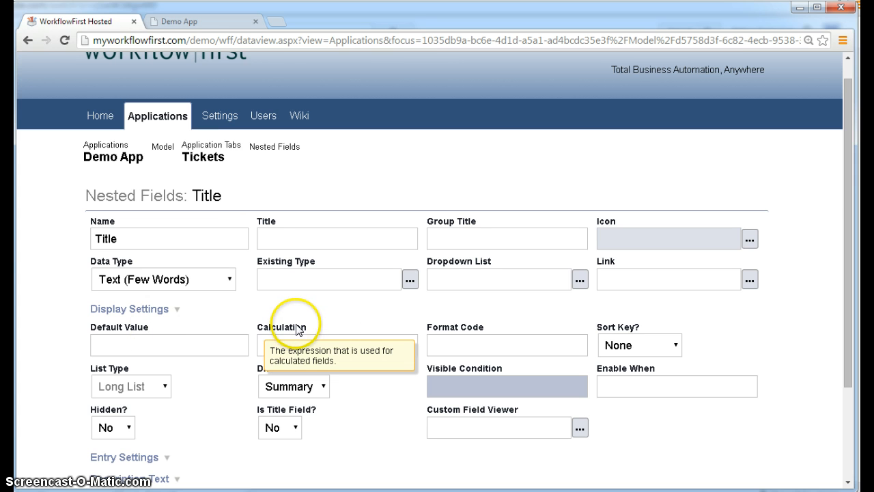
{"action": "left_click", "coordinate": [472, 329]}
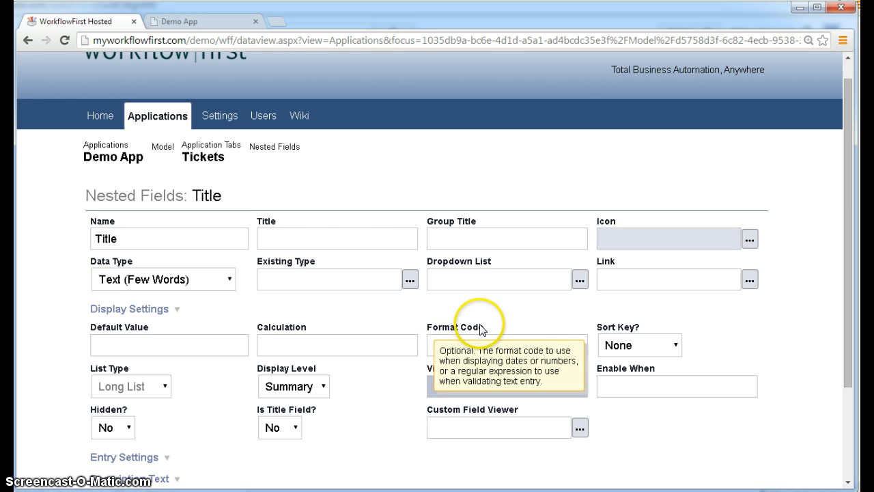
{"action": "left_click", "coordinate": [651, 346]}
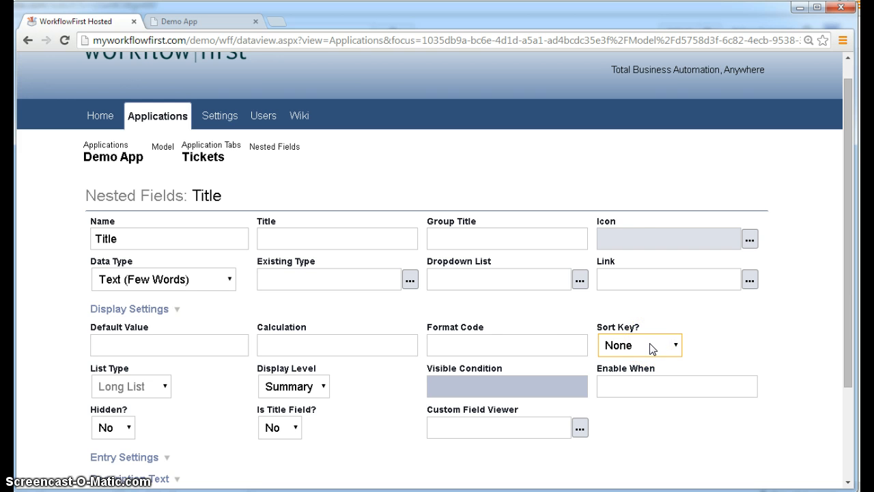
{"action": "left_click", "coordinate": [301, 389]}
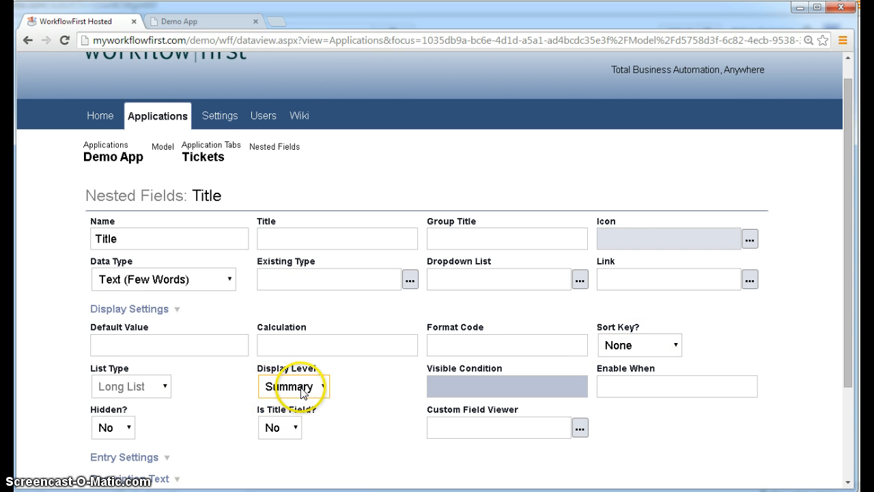
{"action": "left_click", "coordinate": [154, 383]}
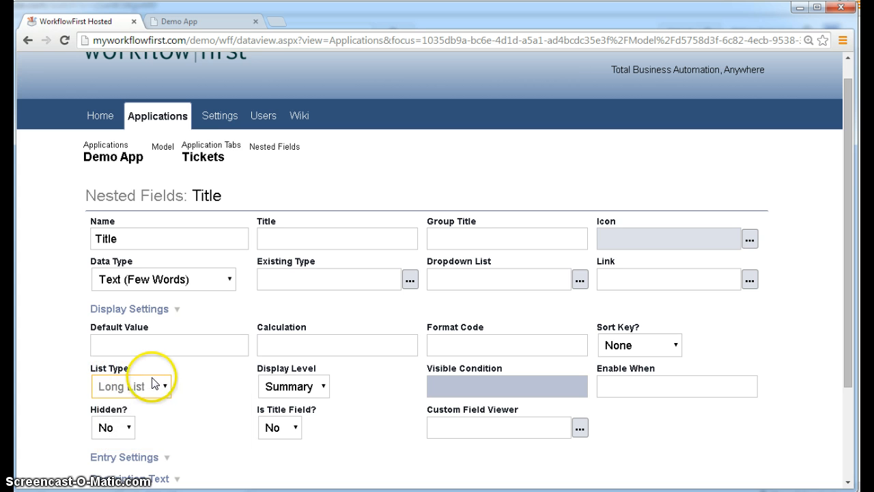
{"action": "left_click", "coordinate": [179, 387]}
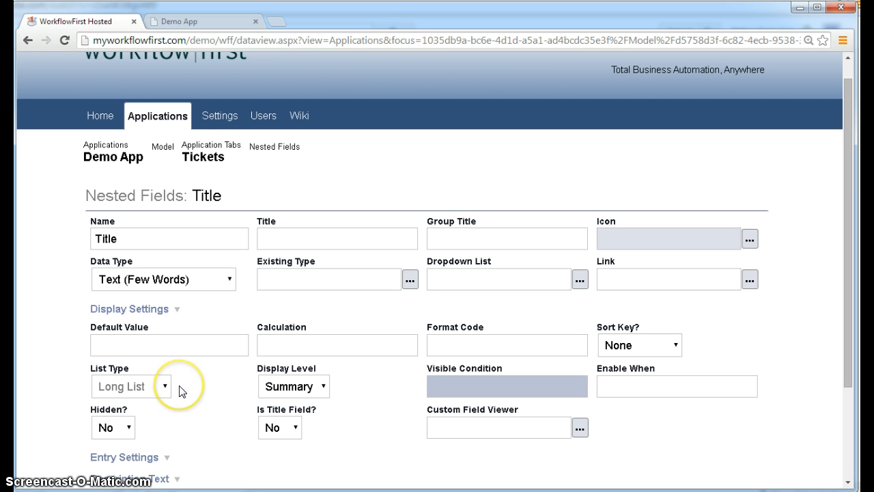
Switch the Title field's Display Level to Detail, and set it back to Summary.
{"action": "left_click", "coordinate": [311, 387]}
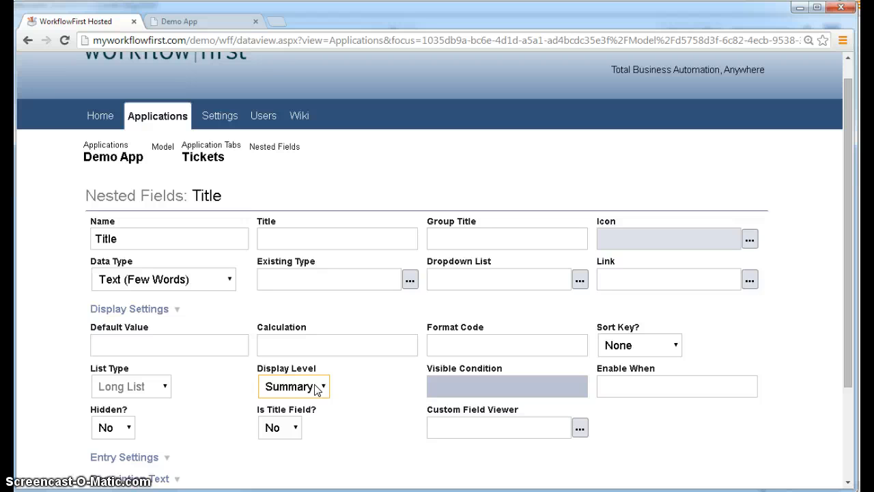
{"action": "left_click", "coordinate": [316, 388]}
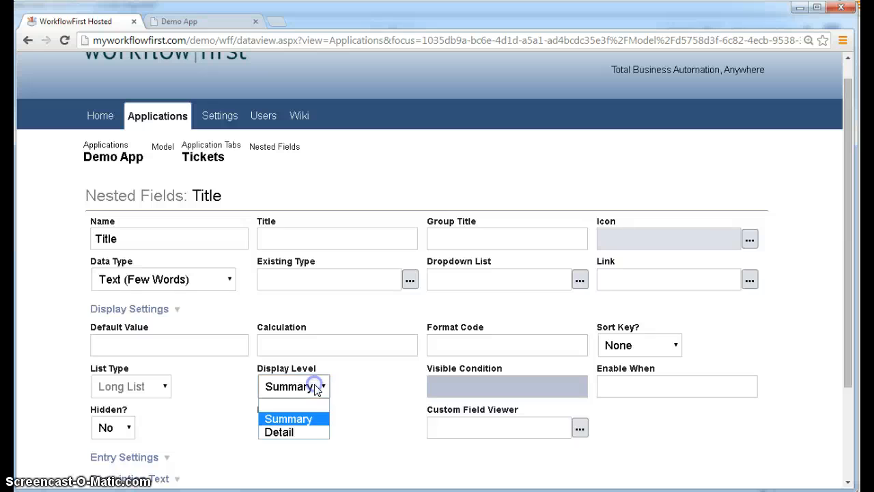
{"action": "left_click", "coordinate": [306, 432]}
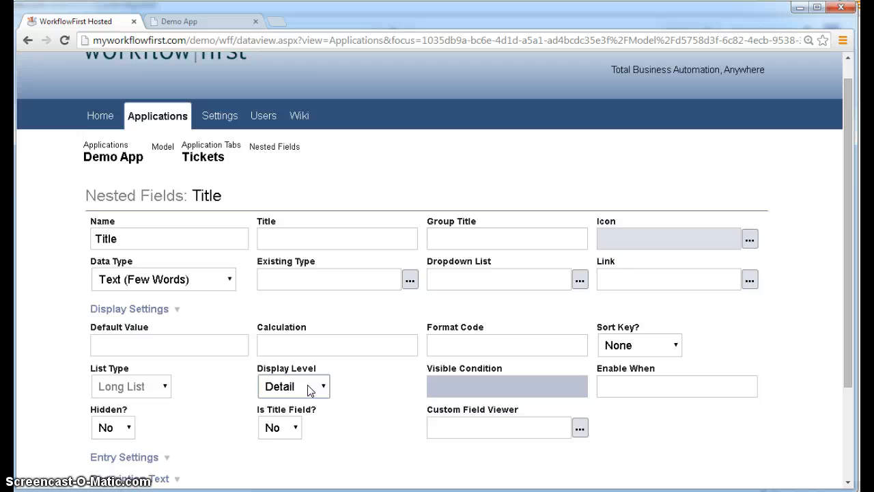
{"action": "left_click", "coordinate": [307, 386]}
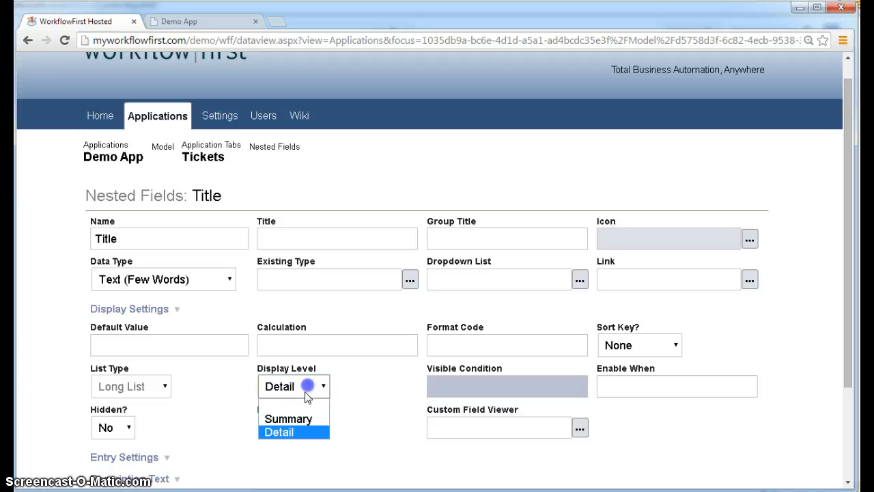
{"action": "left_click", "coordinate": [287, 416]}
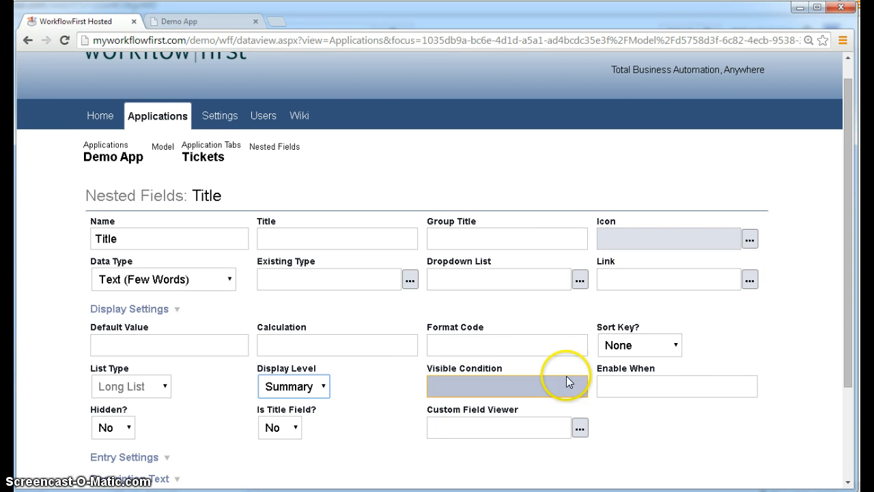
Examine the remaining display settings: Visible Condition, Enable When, Hidden, Is Title Field and Custom Field Viewer.
{"action": "left_click", "coordinate": [646, 387]}
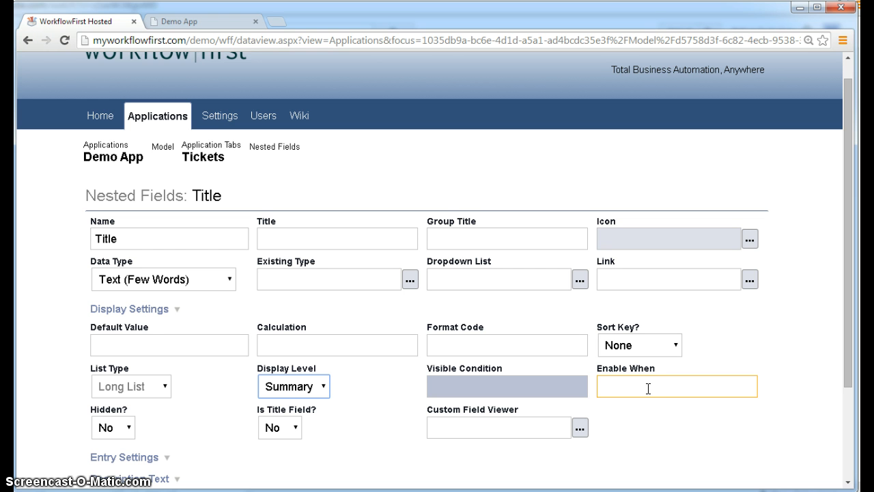
{"action": "left_click_drag", "start_coordinate": [624, 397], "coordinate": [198, 435]}
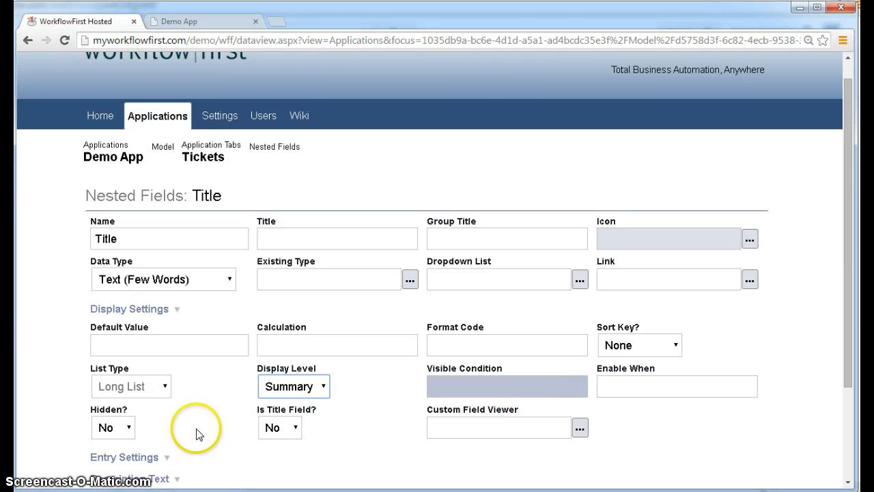
{"action": "left_click", "coordinate": [119, 432]}
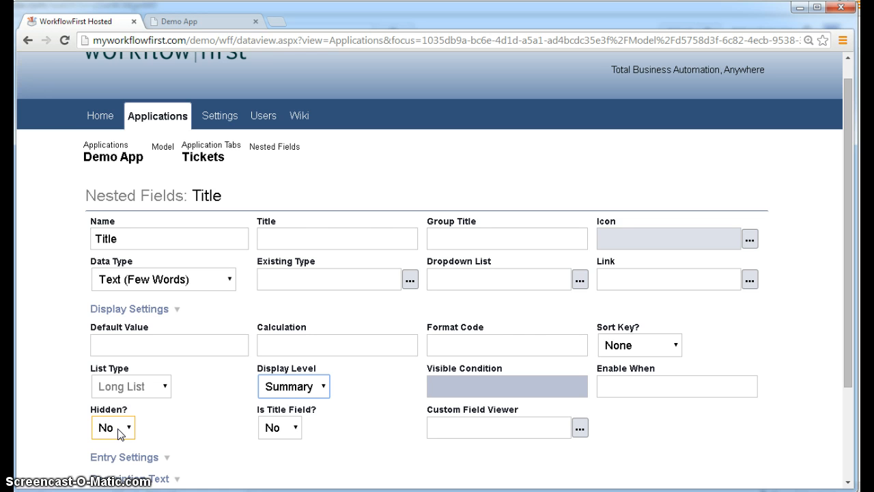
{"action": "left_click", "coordinate": [292, 436]}
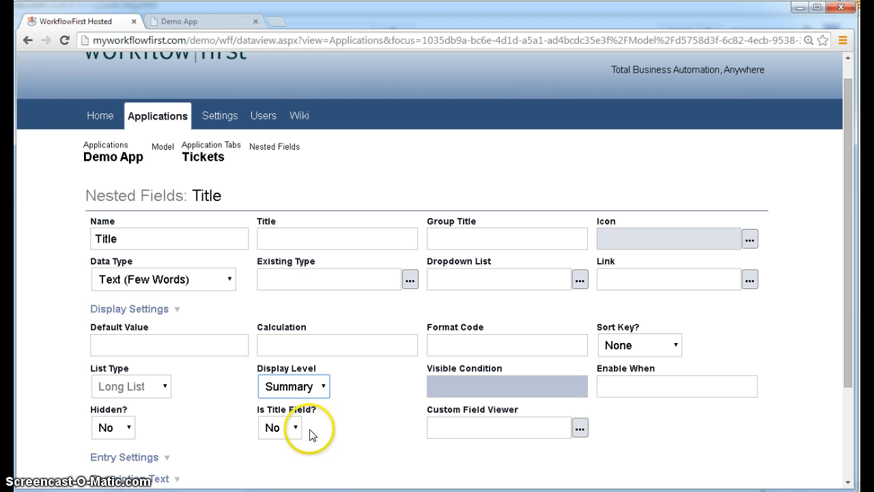
{"action": "mouse_move", "coordinate": [475, 414]}
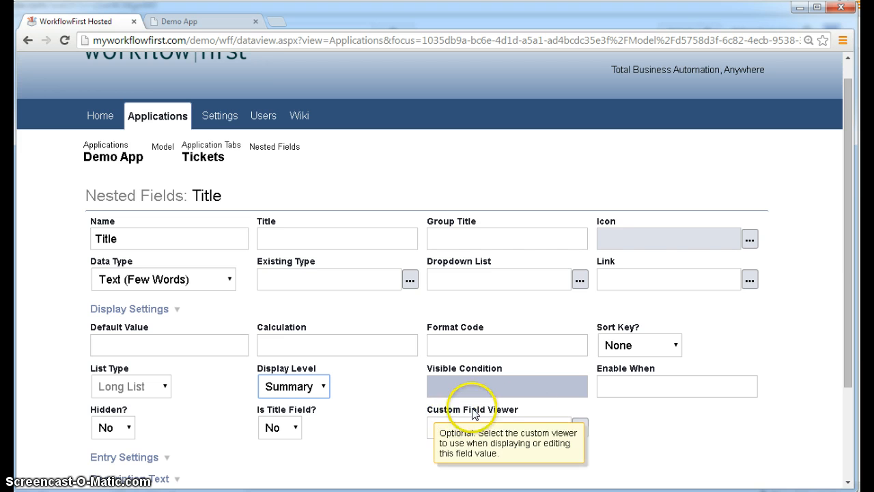
{"action": "left_click", "coordinate": [629, 417]}
{"action": "scroll", "coordinate": [628, 417], "scroll_direction": "down", "scroll_amount": 1}
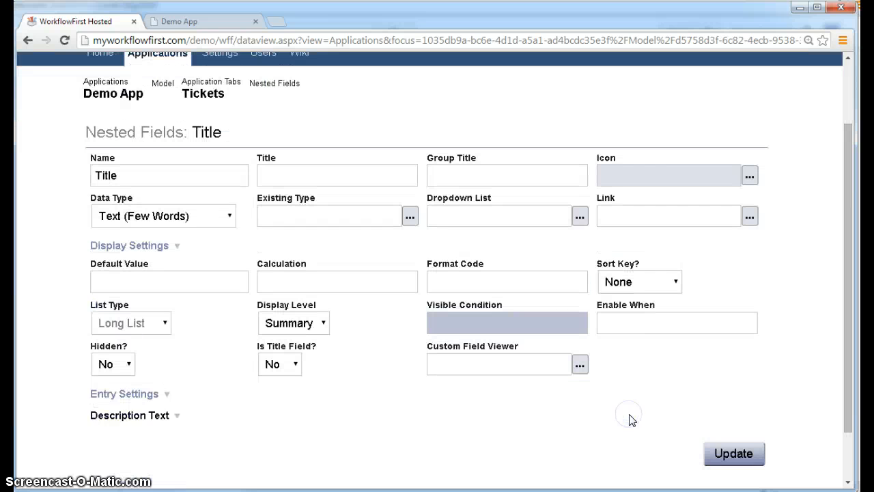
Expand the Title field's Entry Settings and examine the Mandatory, Calculated, Unique and Quick Entry options.
{"action": "left_click", "coordinate": [148, 396]}
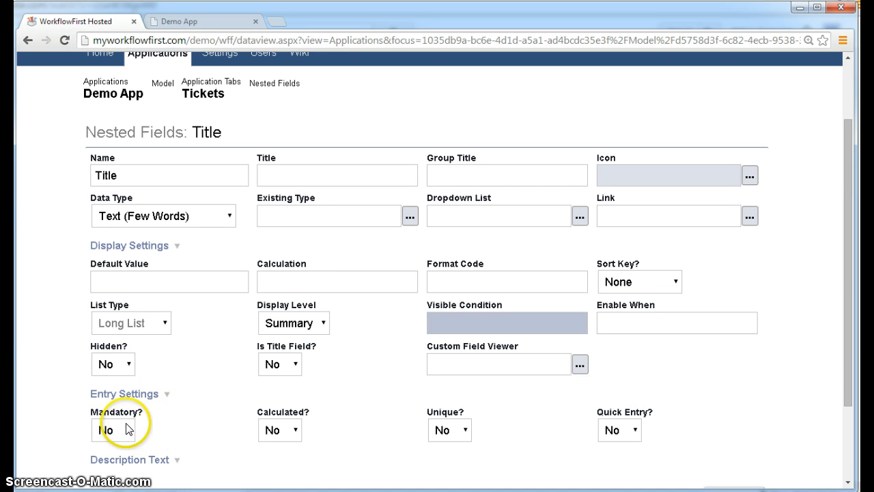
{"action": "left_click", "coordinate": [115, 432]}
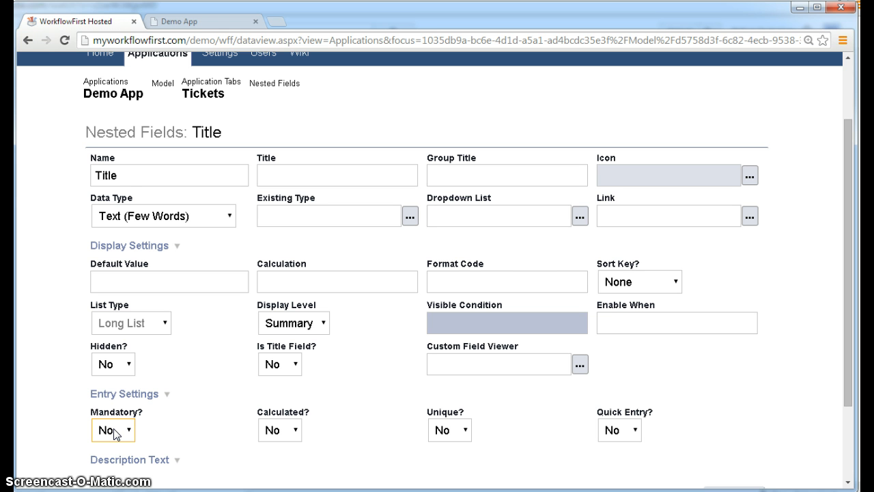
{"action": "left_click", "coordinate": [215, 434]}
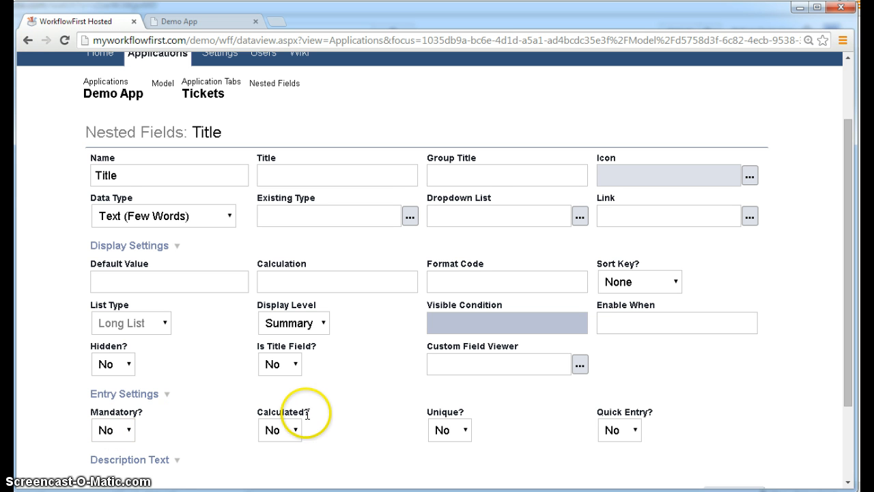
{"action": "left_click", "coordinate": [285, 431]}
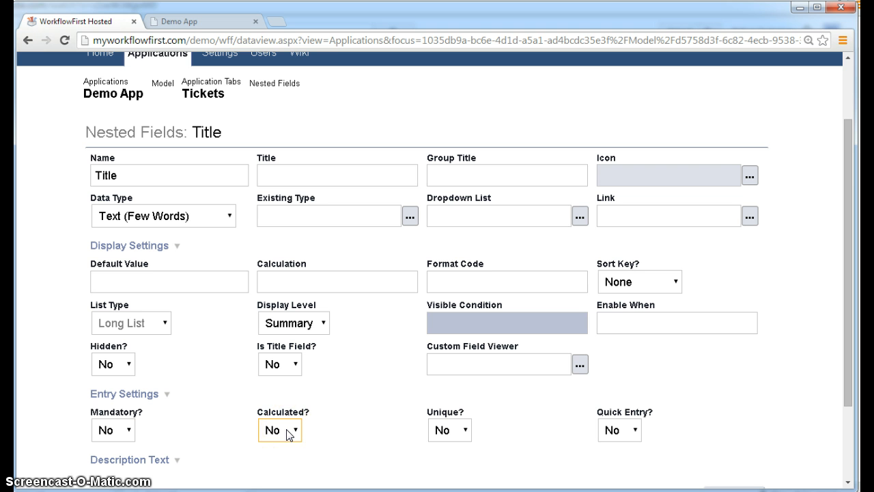
{"action": "left_click", "coordinate": [483, 428]}
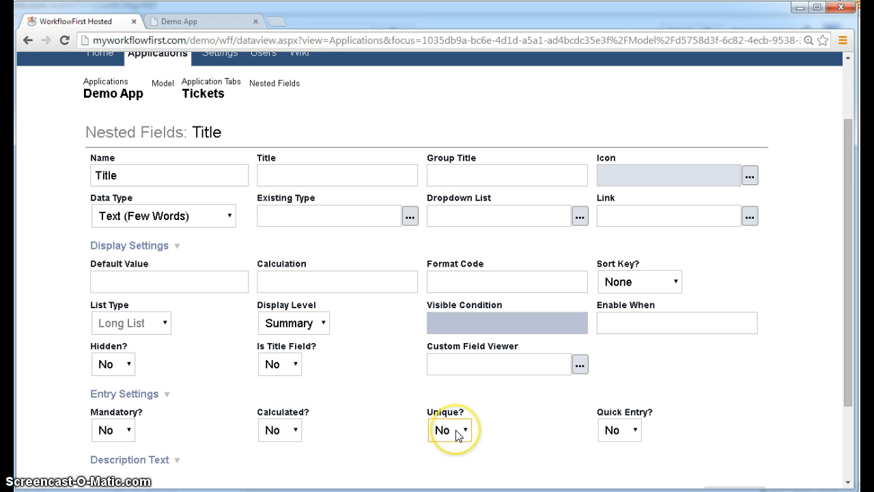
{"action": "left_click", "coordinate": [503, 434]}
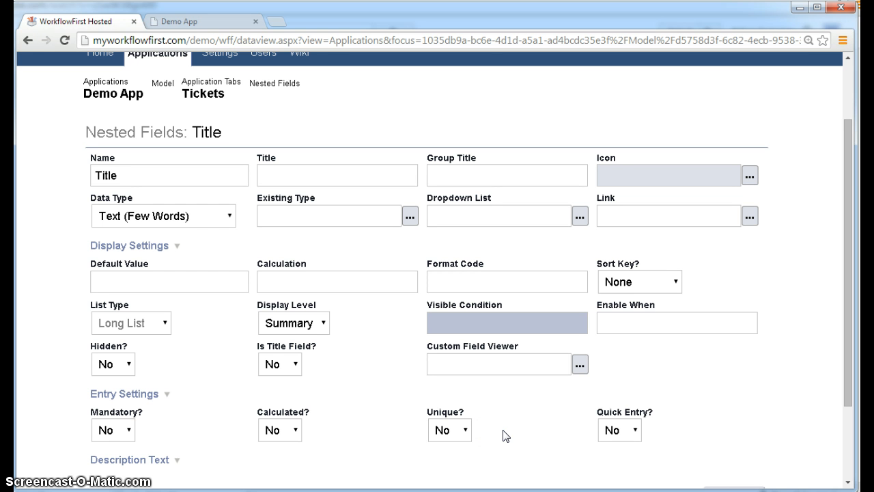
{"action": "left_click", "coordinate": [633, 437]}
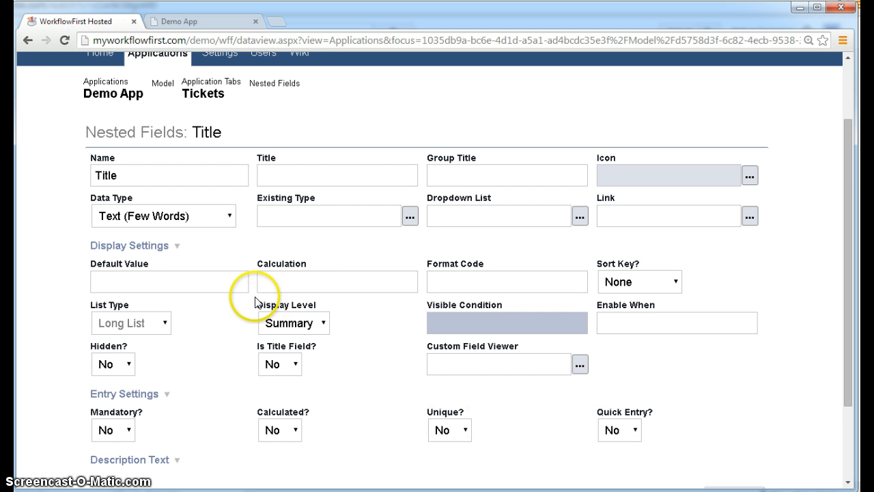
Go to the Demo App application page and examine the quick entry row above the Application Tabs list.
{"action": "left_click", "coordinate": [121, 94]}
{"action": "left_click", "coordinate": [214, 383]}
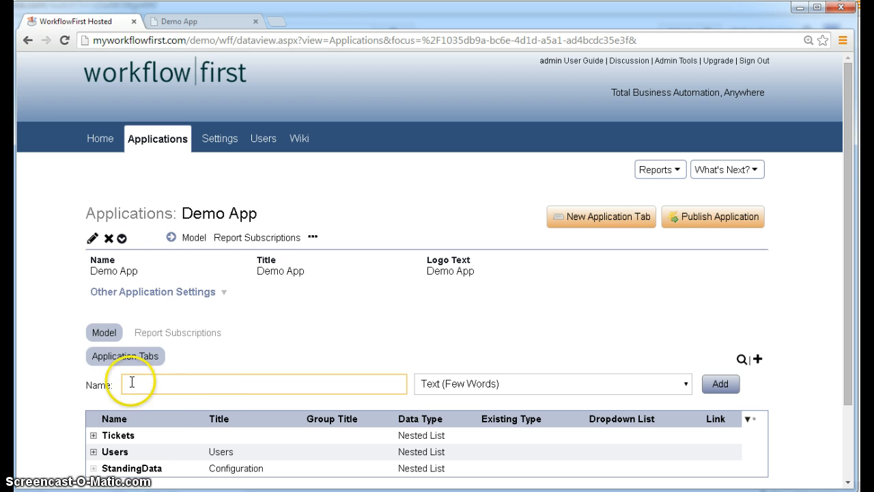
{"action": "left_click", "coordinate": [347, 384]}
{"action": "left_click", "coordinate": [181, 387]}
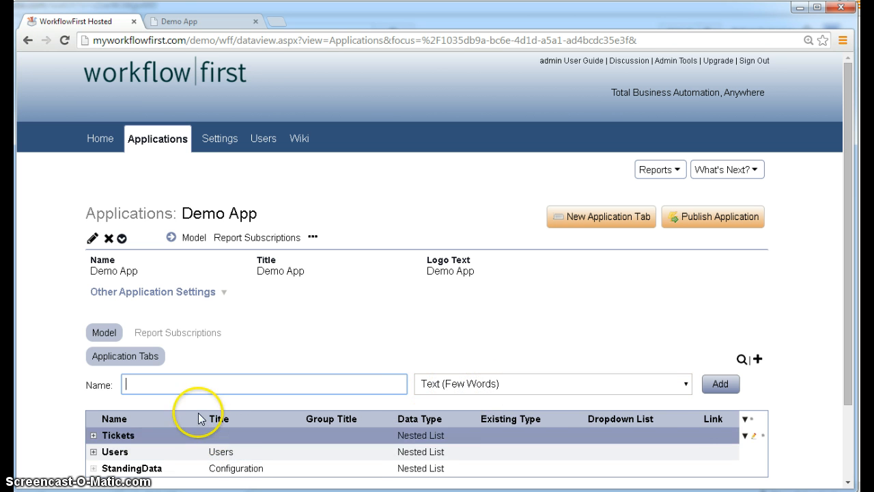
Return to the Title nested field's edit form and expand its Entry Settings again.
{"action": "left_click", "coordinate": [195, 22]}
{"action": "left_click", "coordinate": [109, 21]}
{"action": "left_click", "coordinate": [27, 41]}
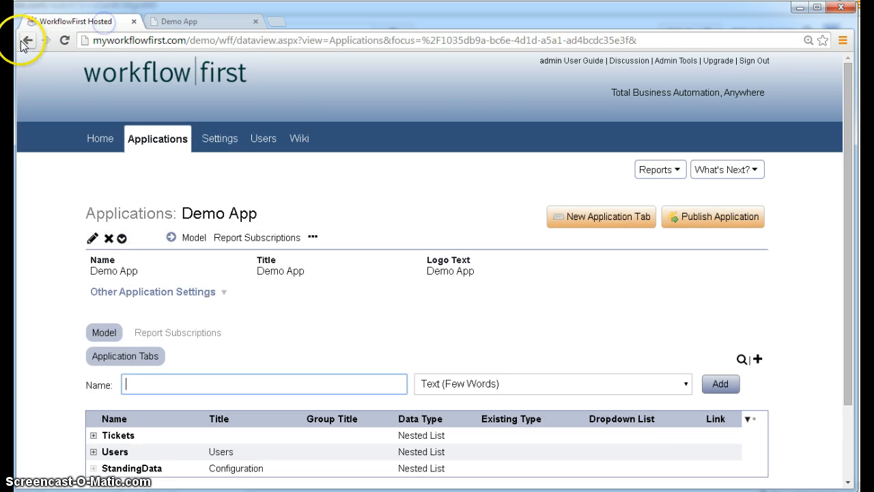
{"action": "left_click", "coordinate": [120, 332]}
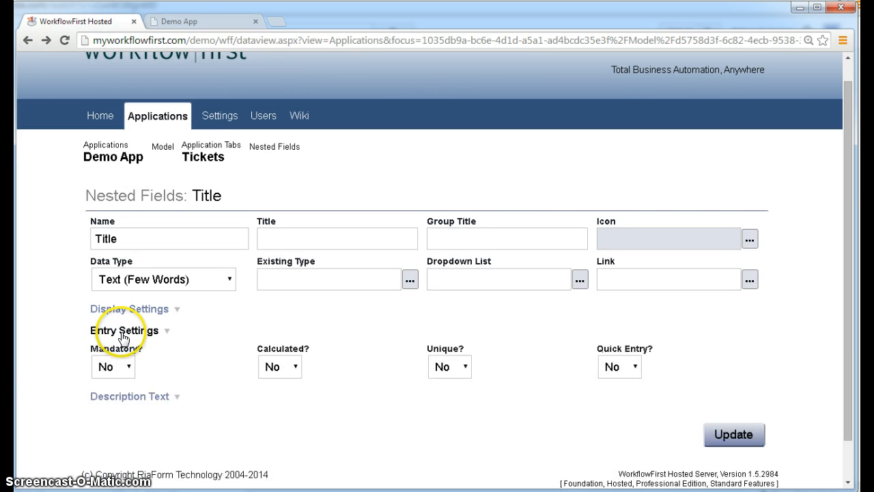
Expand the Title field's Description Text section and place the cursor in the Description box.
{"action": "left_click", "coordinate": [132, 399]}
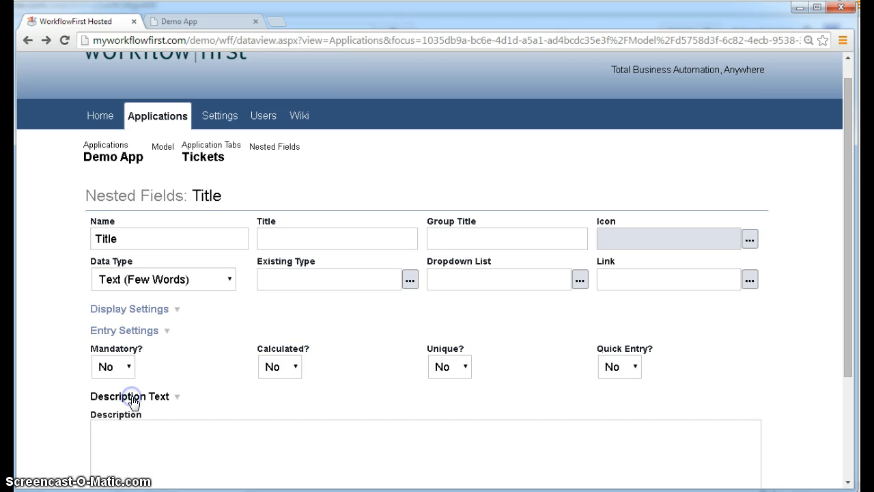
{"action": "left_click", "coordinate": [159, 443]}
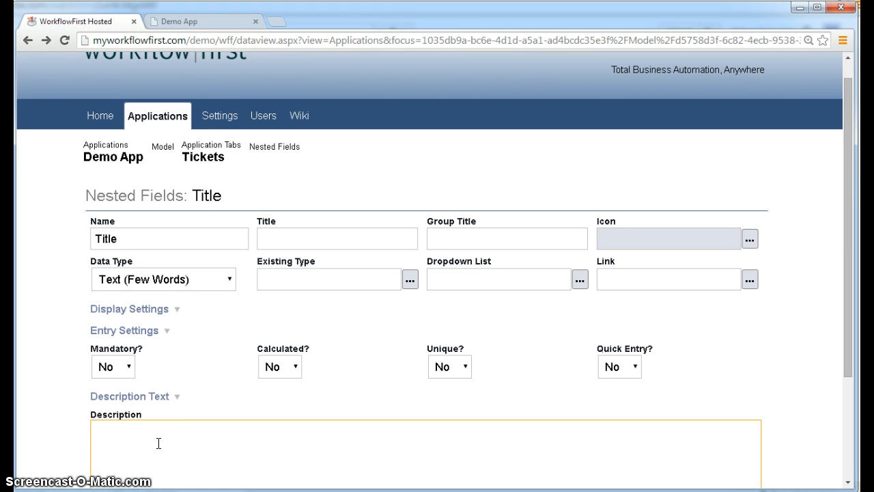
{"action": "left_click", "coordinate": [158, 442]}
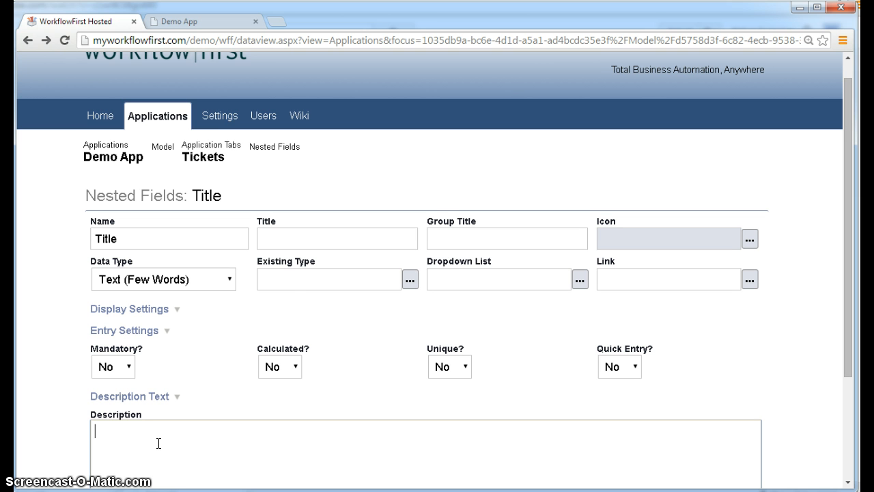
Open the AssignedTo field from the Tickets nested fields list and go to its Advanced settings.
{"action": "mouse_move", "coordinate": [433, 223]}
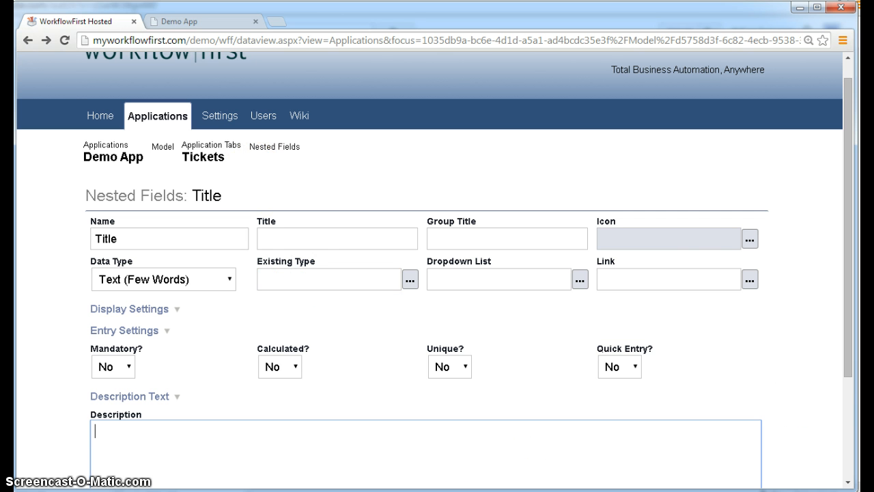
{"action": "left_click", "coordinate": [270, 146]}
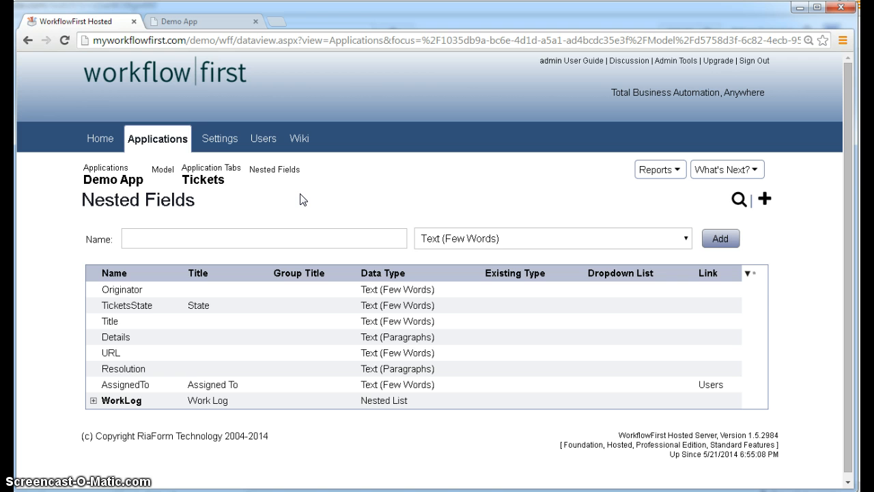
{"action": "left_click", "coordinate": [309, 270]}
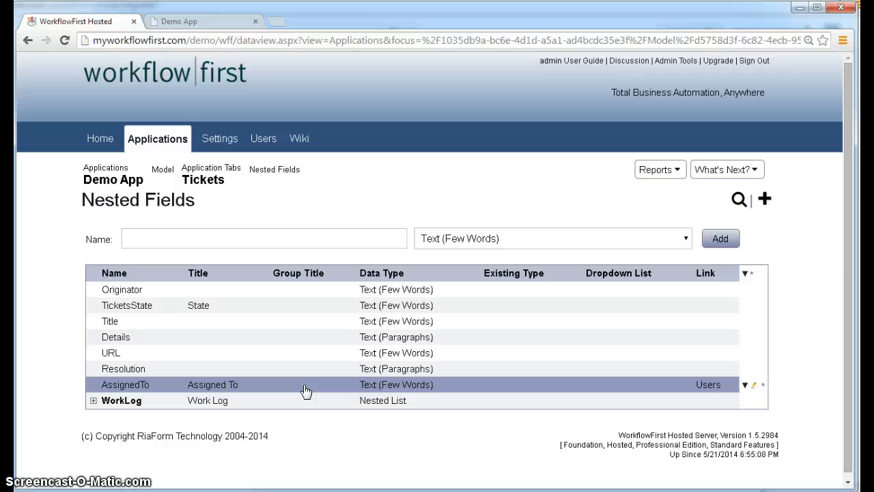
{"action": "left_click", "coordinate": [303, 386]}
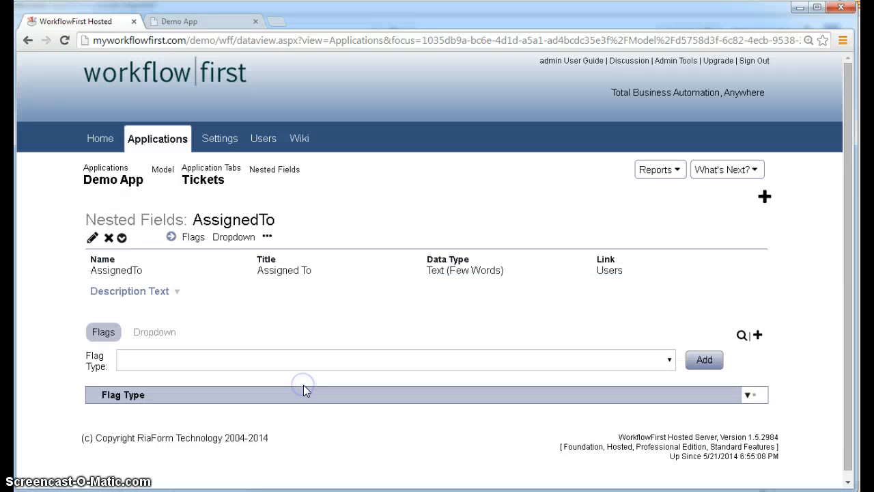
{"action": "left_click", "coordinate": [267, 237]}
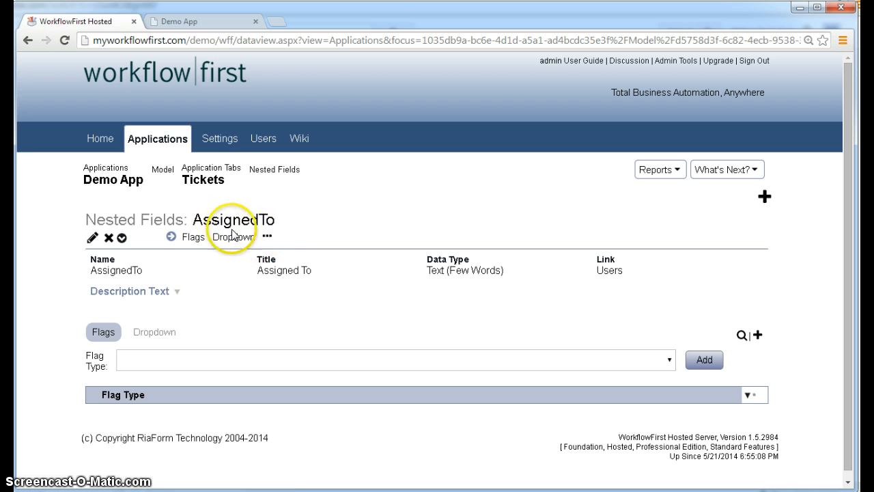
{"action": "left_click", "coordinate": [268, 237]}
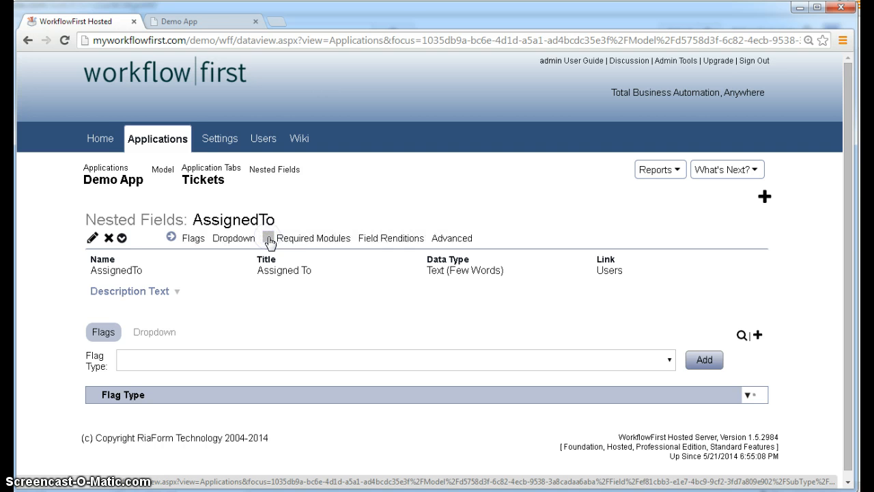
{"action": "left_click", "coordinate": [451, 238]}
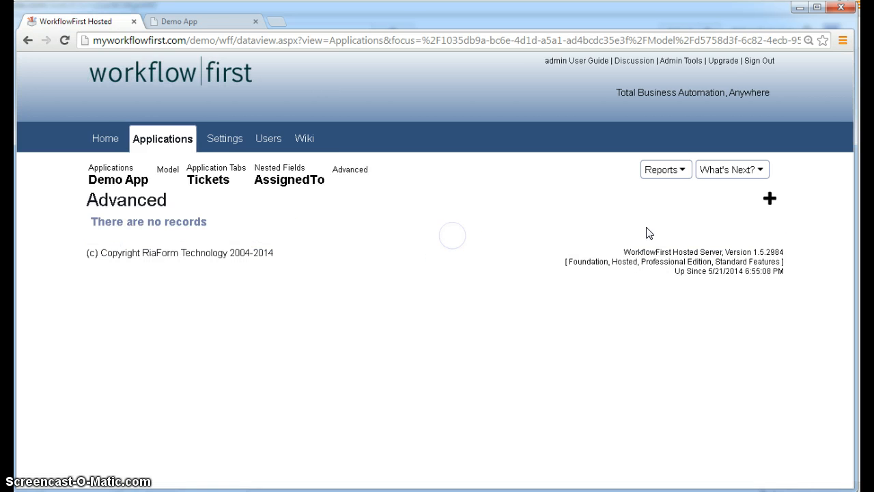
Add an Advanced settings record for the AssignedTo field with Suppress Link Security set to Yes, and save it.
{"action": "left_click", "coordinate": [770, 198]}
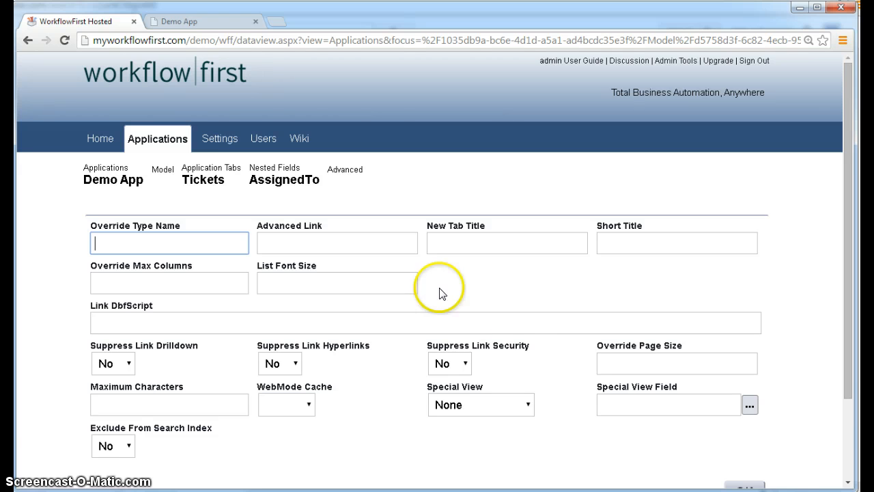
{"action": "left_click", "coordinate": [468, 369]}
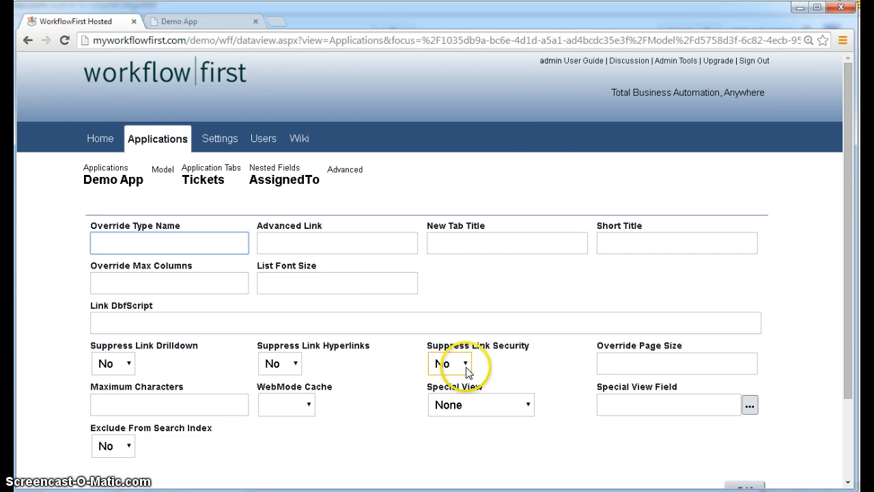
{"action": "left_click", "coordinate": [441, 382]}
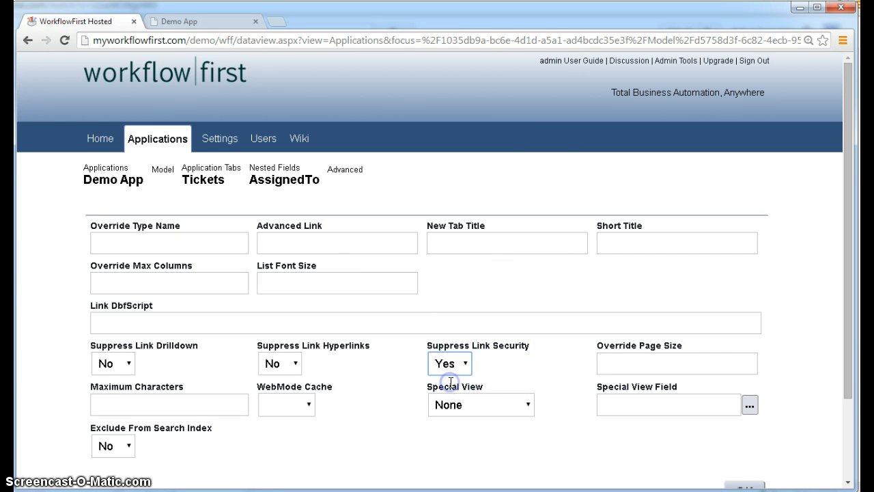
{"action": "left_click", "coordinate": [503, 370]}
{"action": "left_click", "coordinate": [490, 366]}
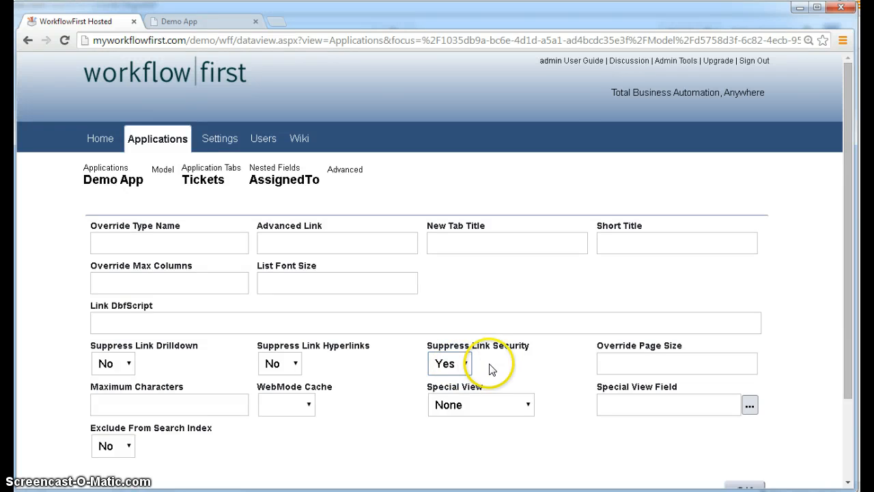
{"action": "scroll", "coordinate": [547, 371], "scroll_direction": "down", "scroll_amount": 2}
{"action": "left_click", "coordinate": [567, 370]}
{"action": "left_click", "coordinate": [750, 430]}
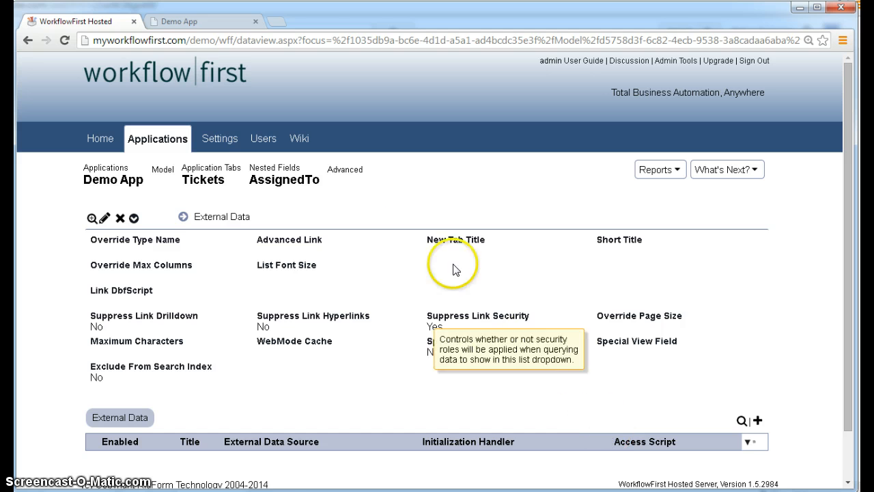
Return to the Tickets application tab, display its workflow diagram and open the Escalate sub-stage.
{"action": "left_click", "coordinate": [290, 181]}
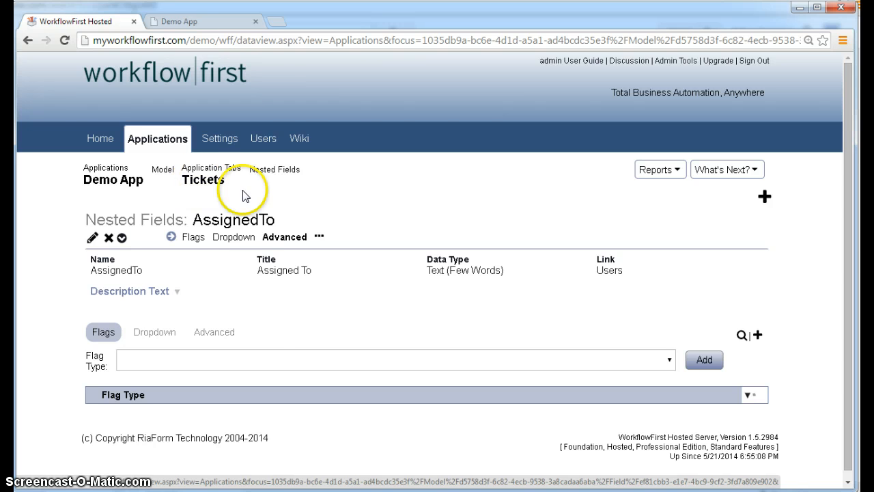
{"action": "left_click", "coordinate": [215, 181]}
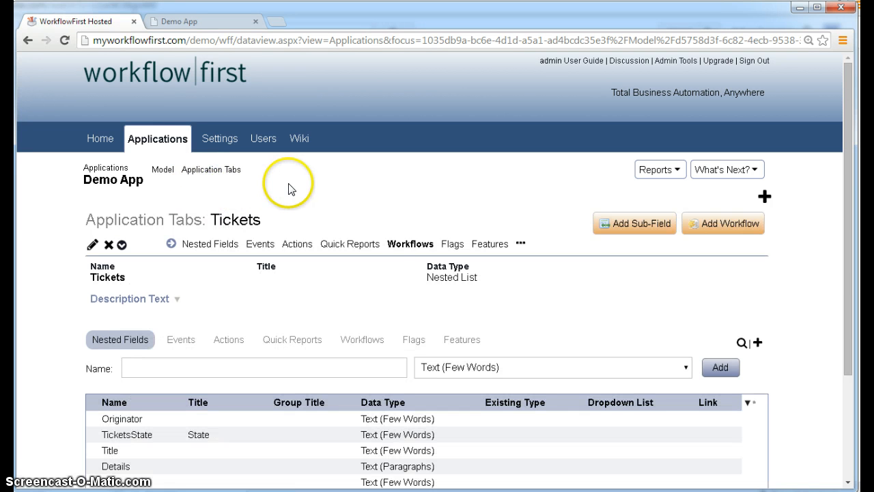
{"action": "left_click", "coordinate": [409, 246]}
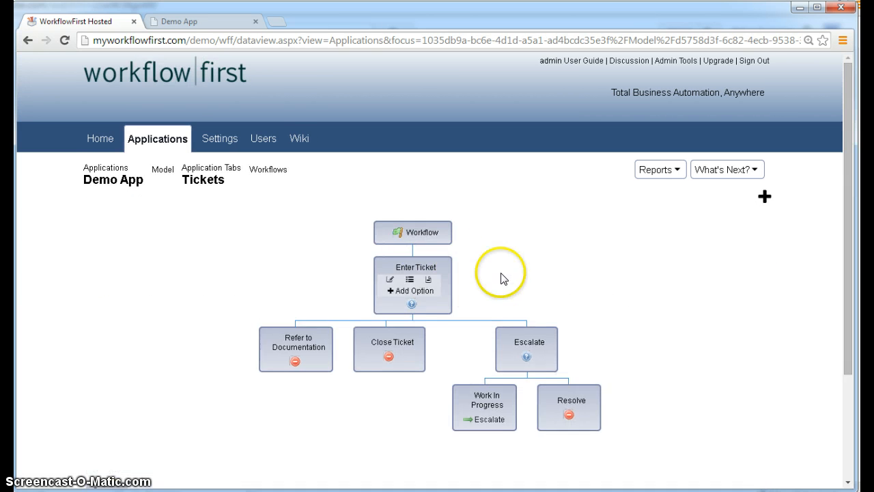
{"action": "left_click", "coordinate": [533, 319]}
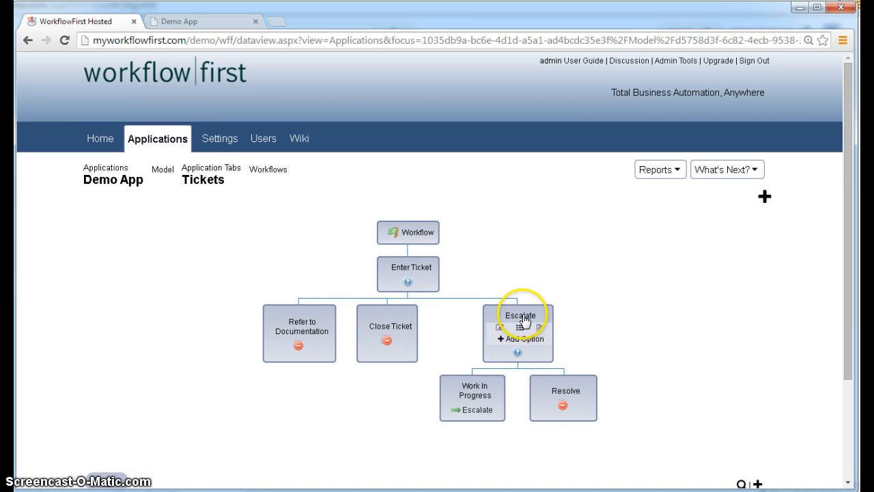
Examine the Escalate sub-stage's Assigned To input field and review the AssignedTo nested field's Advanced settings.
{"action": "mouse_move", "coordinate": [410, 385]}
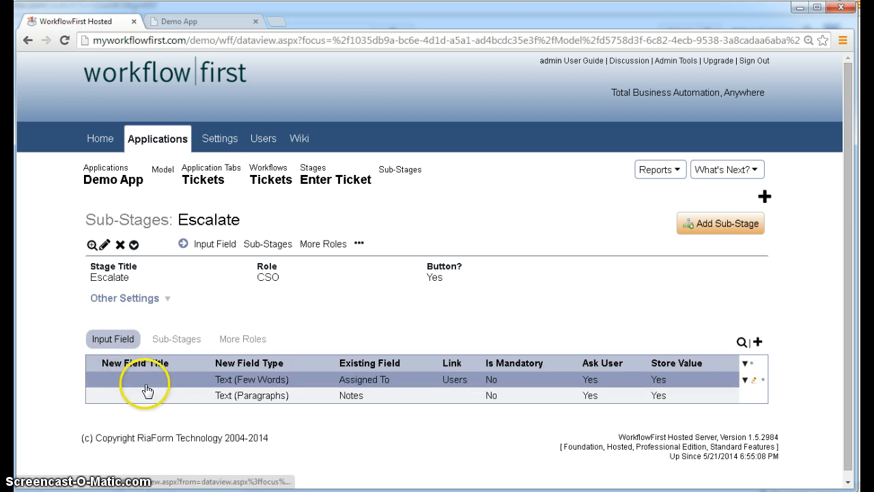
{"action": "left_click", "coordinate": [367, 382]}
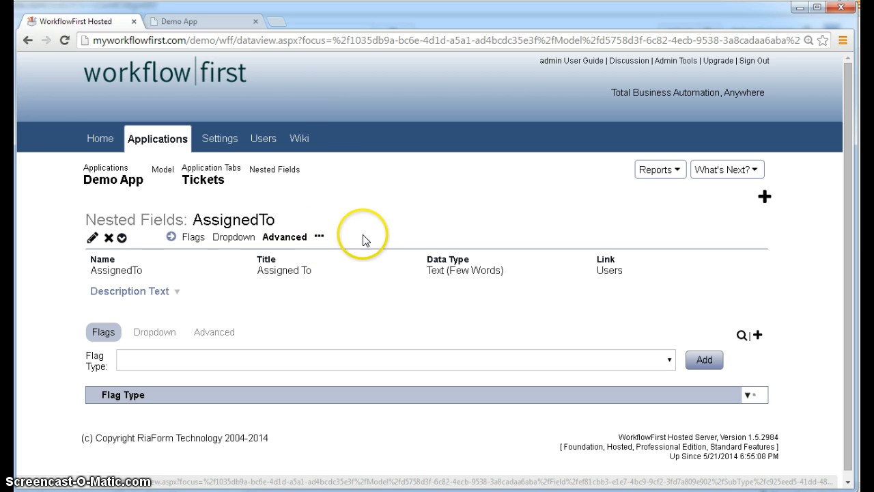
{"action": "left_click", "coordinate": [299, 239]}
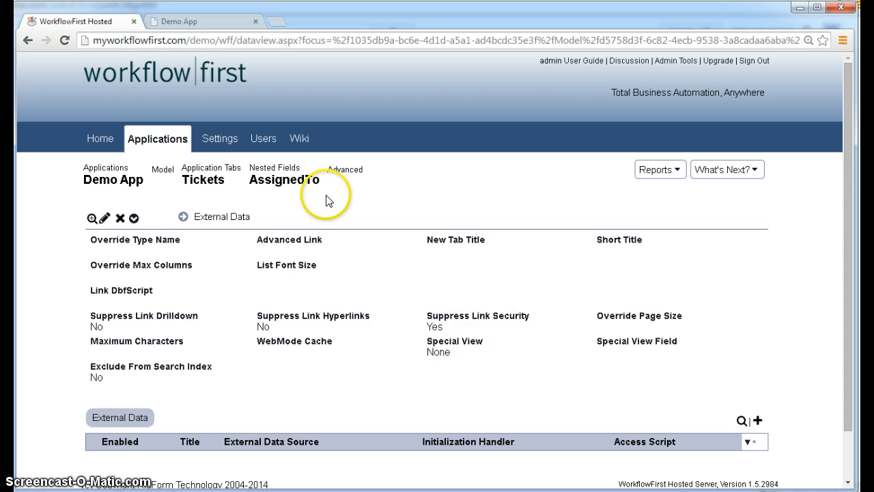
Go back to the Tickets workflow diagram and open the input fields of the Enter Ticket stage.
{"action": "left_click", "coordinate": [205, 179]}
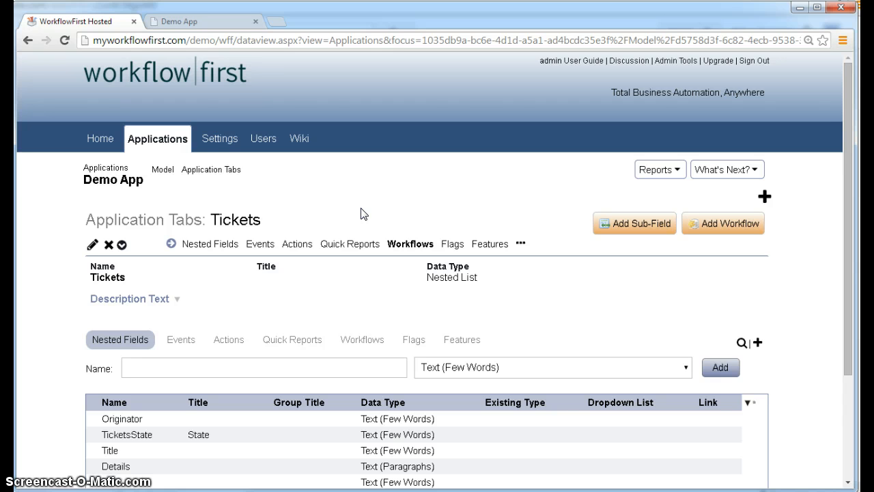
{"action": "left_click", "coordinate": [410, 244]}
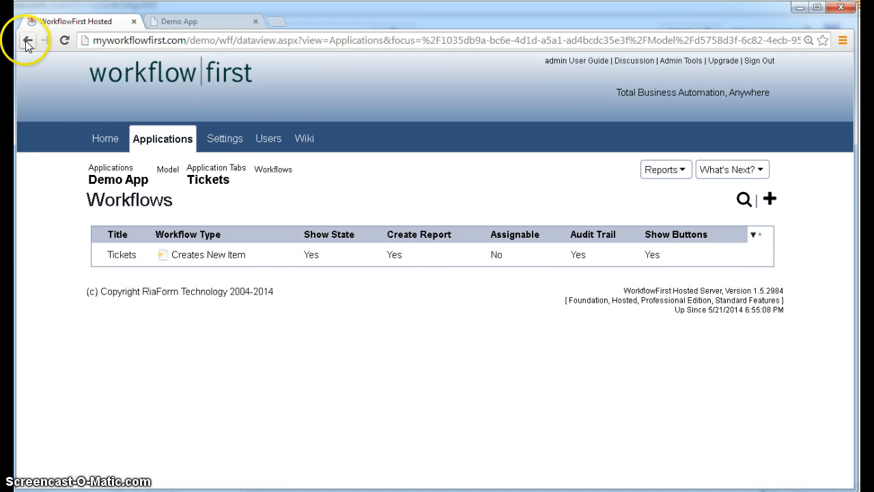
{"action": "left_click", "coordinate": [280, 257]}
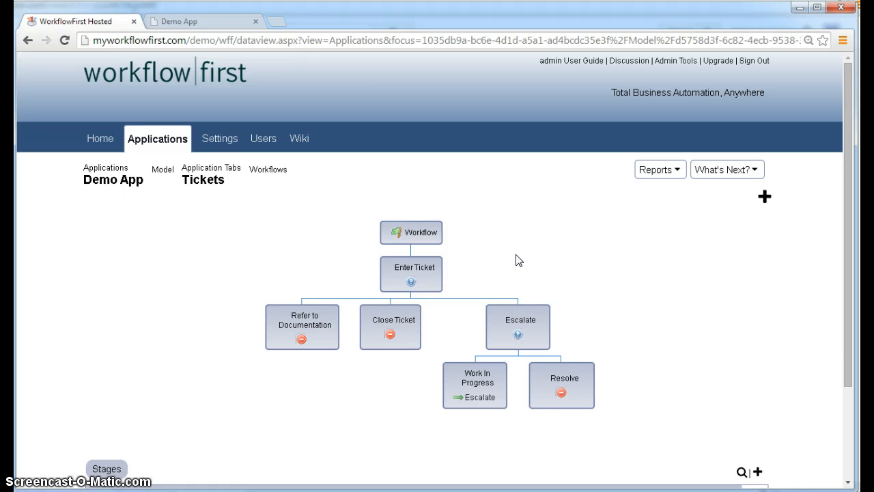
{"action": "left_click", "coordinate": [431, 269]}
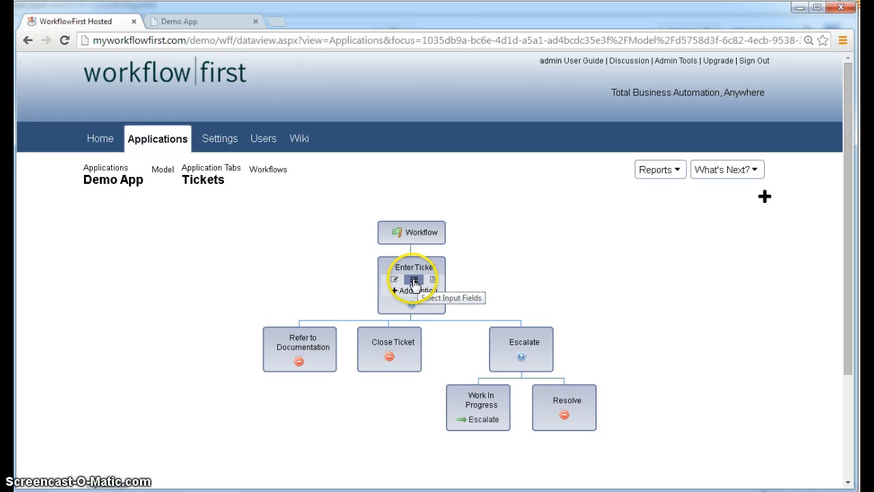
{"action": "left_click", "coordinate": [414, 281]}
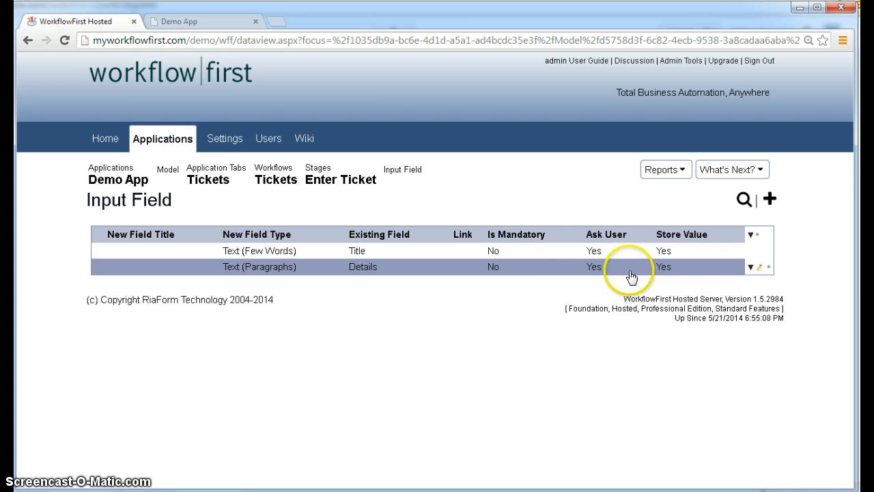
Set the Details input field's New Group Title to "Some More Details" under Other Field Settings and save the change.
{"action": "left_click", "coordinate": [762, 272]}
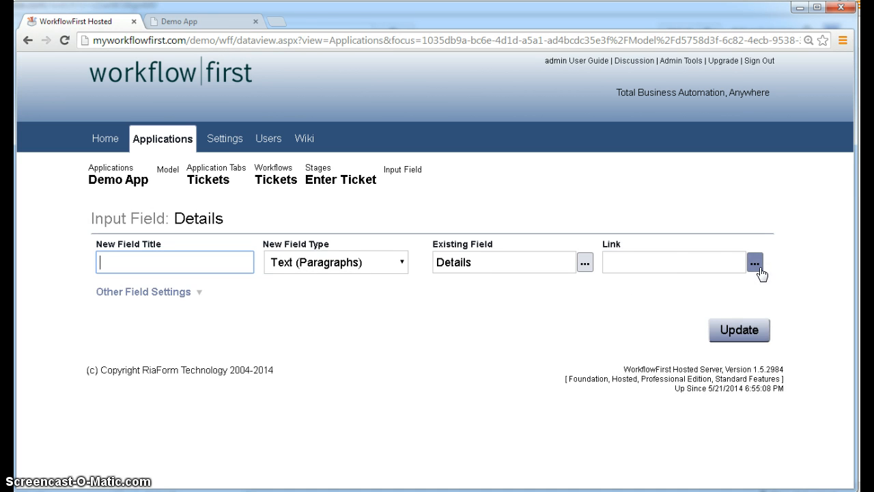
{"action": "left_click", "coordinate": [181, 294]}
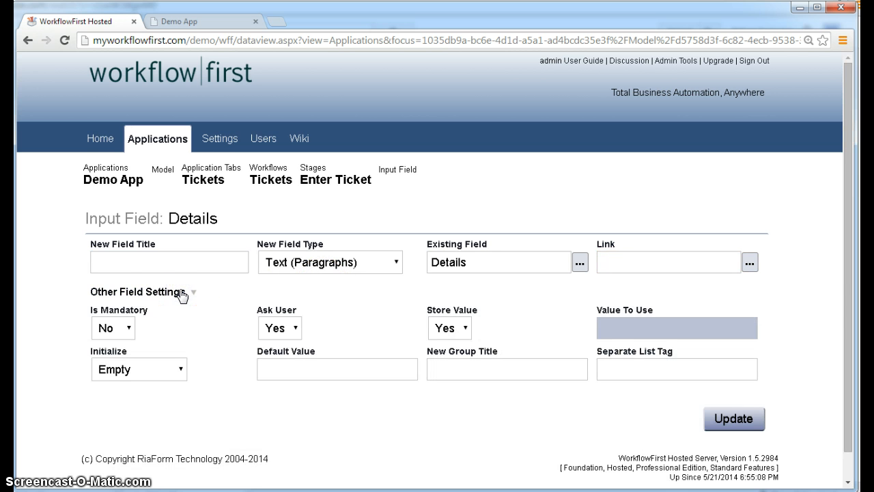
{"action": "left_click", "coordinate": [148, 292]}
{"action": "left_click", "coordinate": [485, 362]}
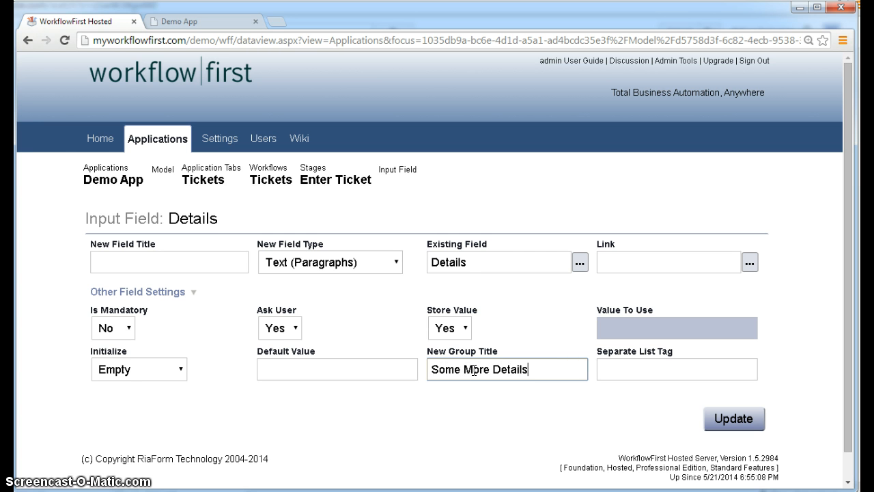
{"action": "left_click", "coordinate": [734, 419]}
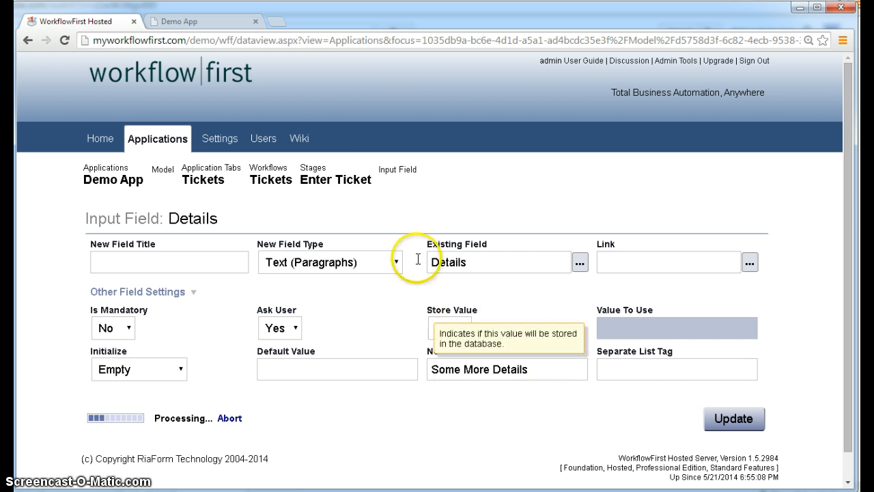
Return to the Enter Ticket stage and publish the application with the default publishing options.
{"action": "left_click", "coordinate": [346, 180]}
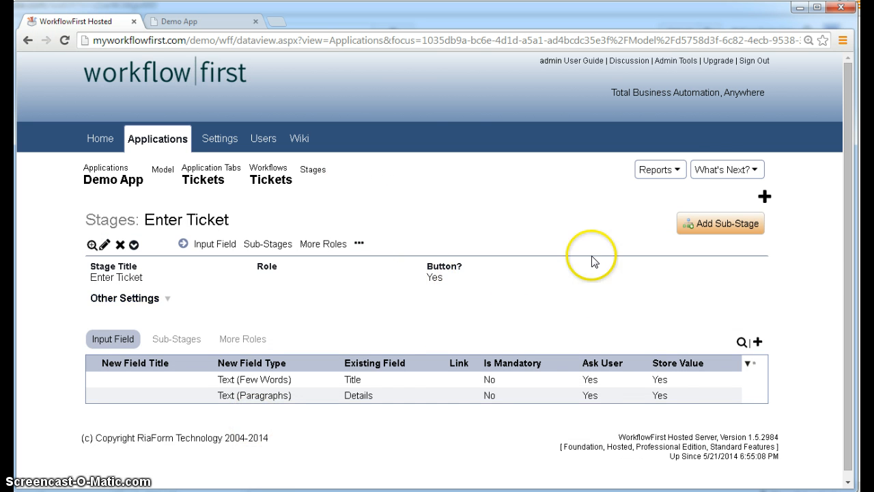
{"action": "left_click", "coordinate": [722, 170]}
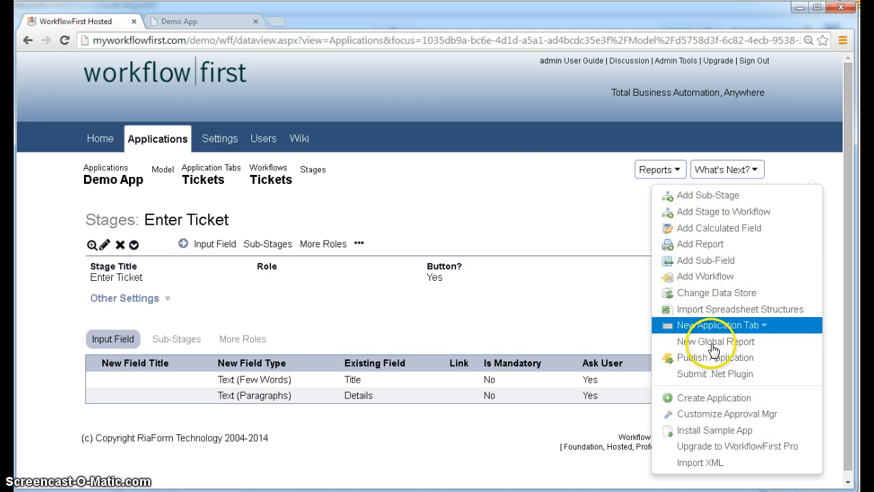
{"action": "left_click", "coordinate": [714, 355]}
{"action": "left_click", "coordinate": [744, 404]}
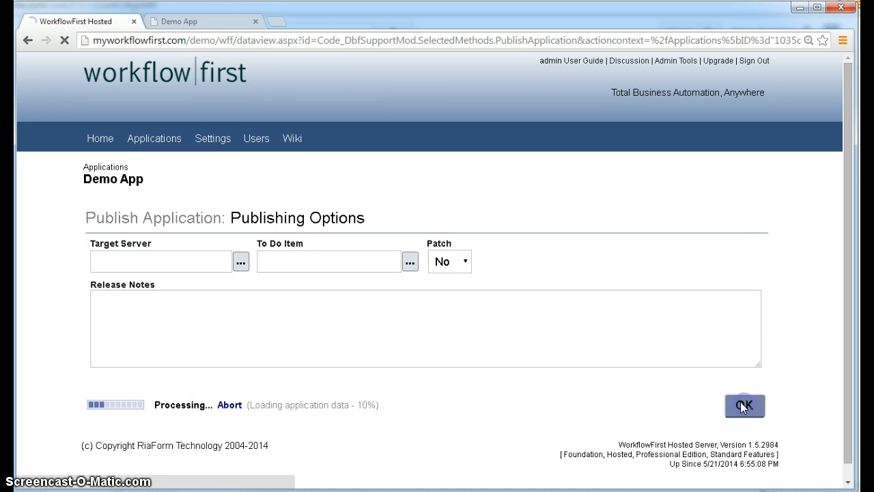
Switch to the published Demo App, open the Enter Ticket form from Tickets and examine the "Some More Details" group.
{"action": "left_click", "coordinate": [220, 24]}
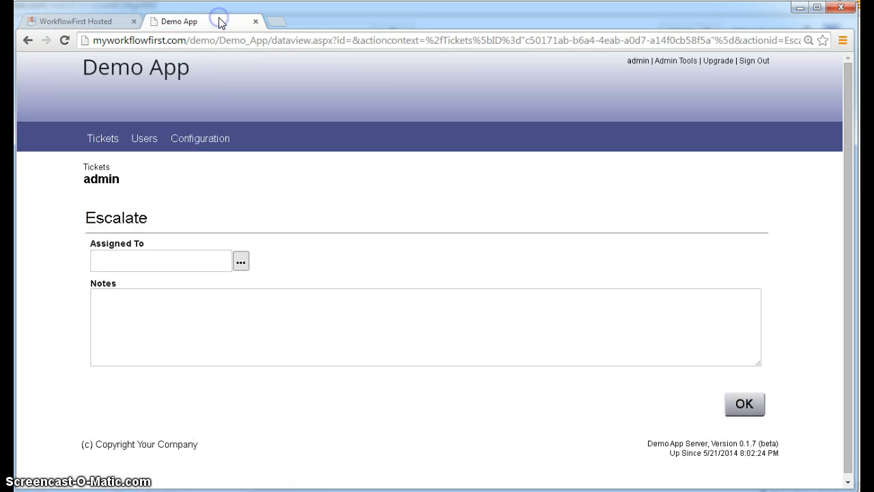
{"action": "left_click", "coordinate": [105, 140]}
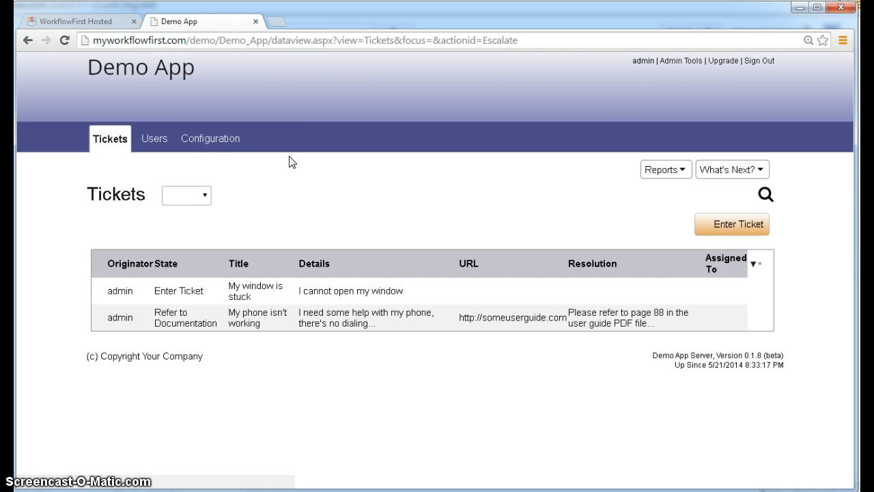
{"action": "left_click", "coordinate": [749, 228]}
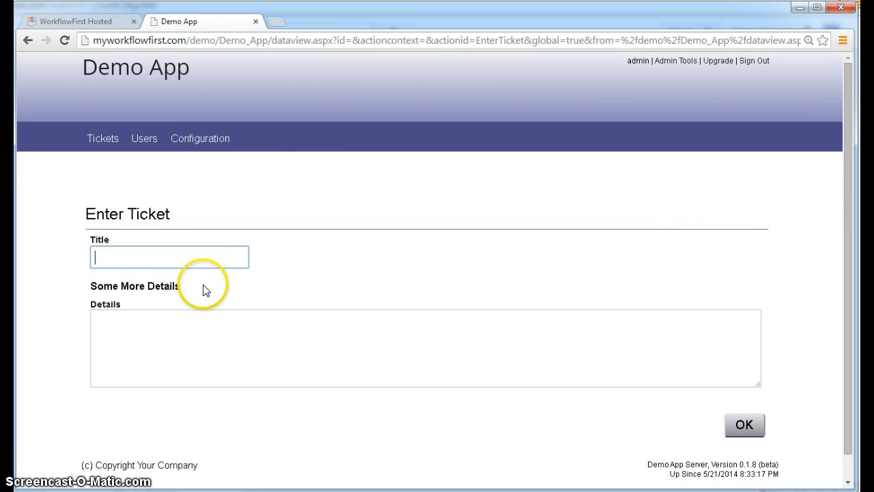
{"action": "left_click", "coordinate": [154, 323]}
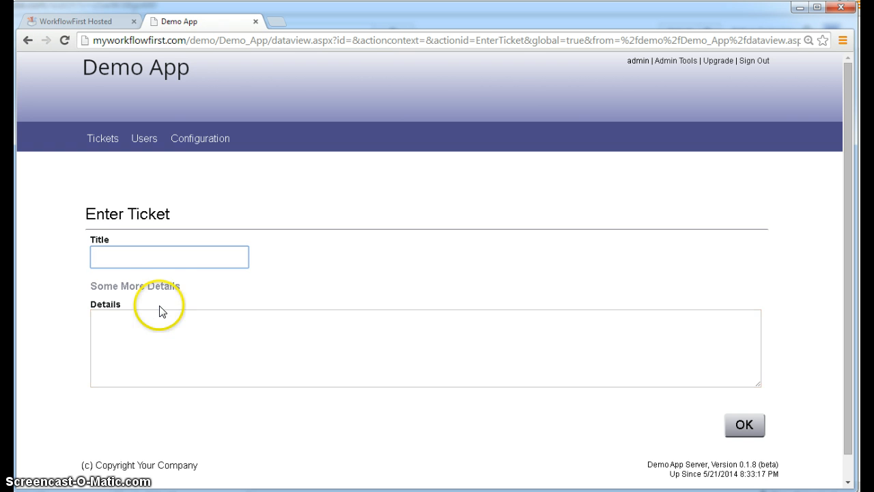
Switch back to WorkflowFirst, open the Details field from the Enter Ticket stage's input fields and add the Collapsed Group flag to it.
{"action": "left_click", "coordinate": [157, 288]}
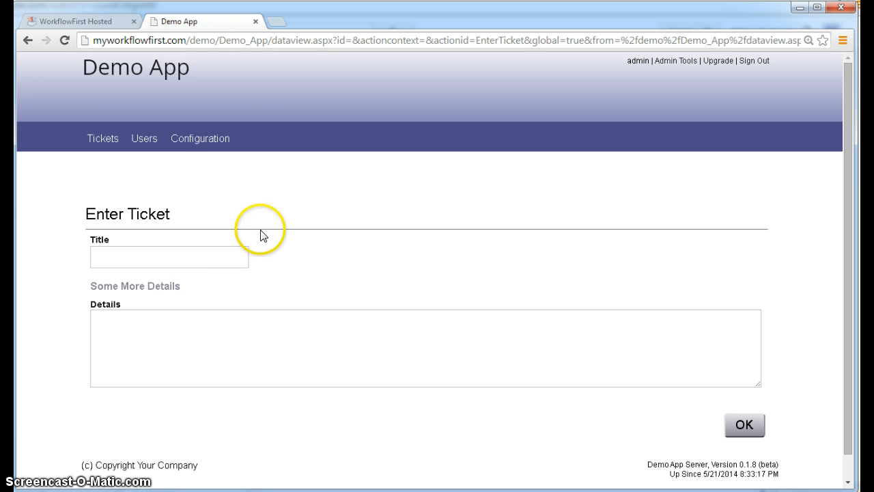
{"action": "left_click", "coordinate": [82, 19]}
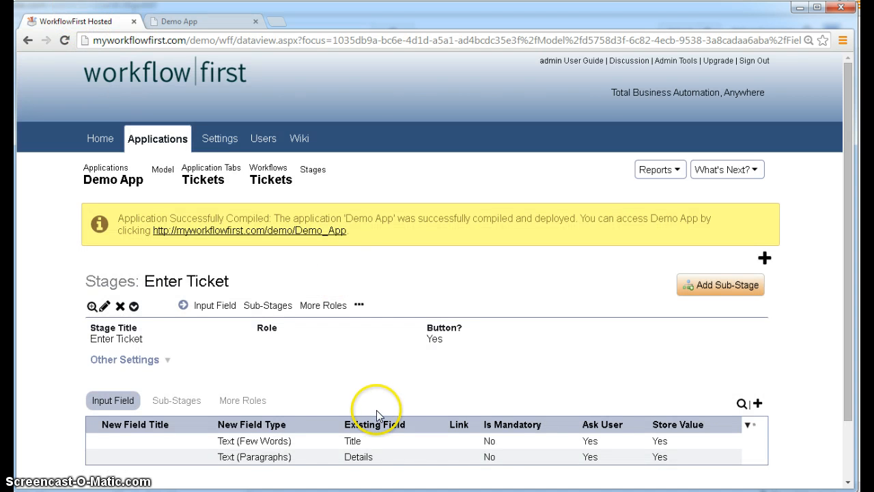
{"action": "mouse_move", "coordinate": [364, 463]}
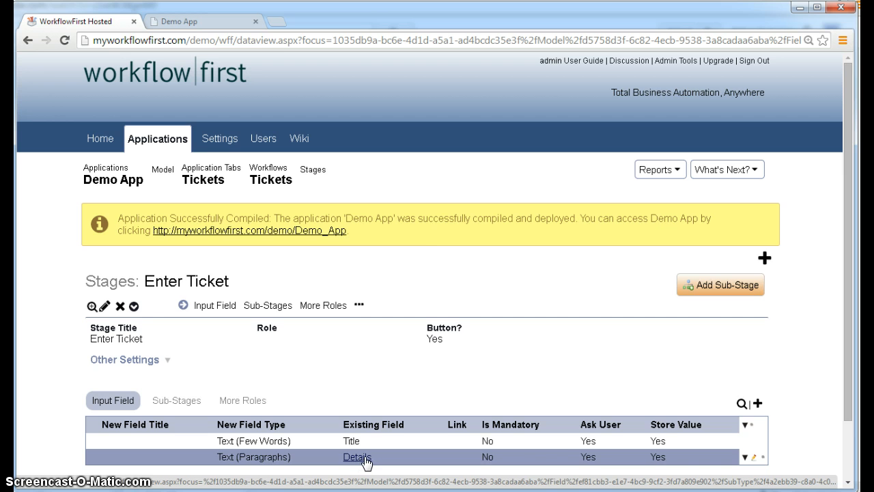
{"action": "left_click", "coordinate": [357, 456]}
{"action": "left_click", "coordinate": [246, 359]}
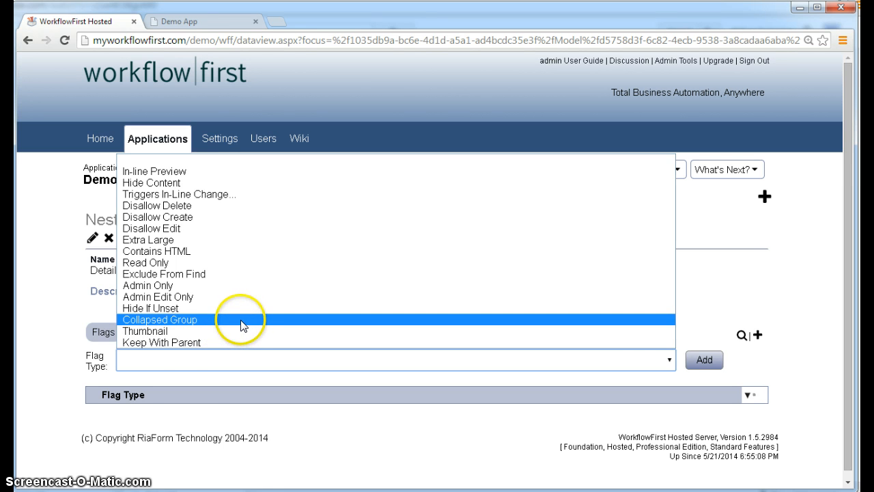
{"action": "left_click", "coordinate": [240, 325]}
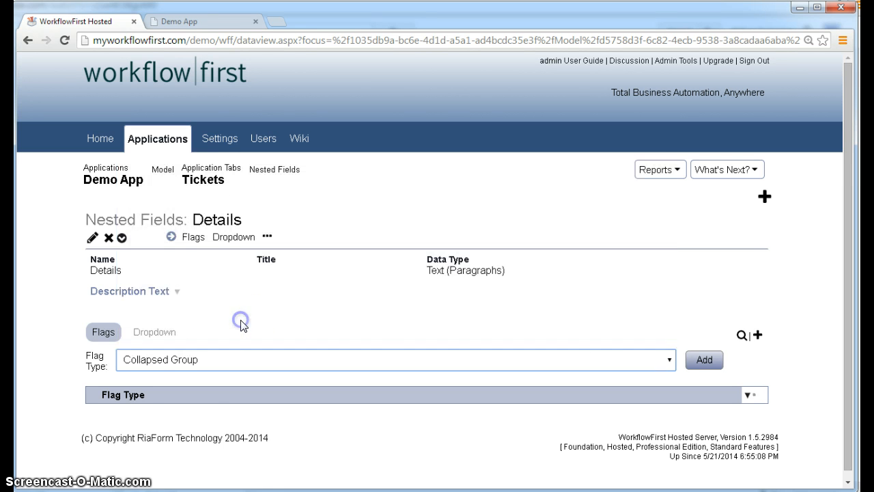
{"action": "left_click", "coordinate": [703, 357]}
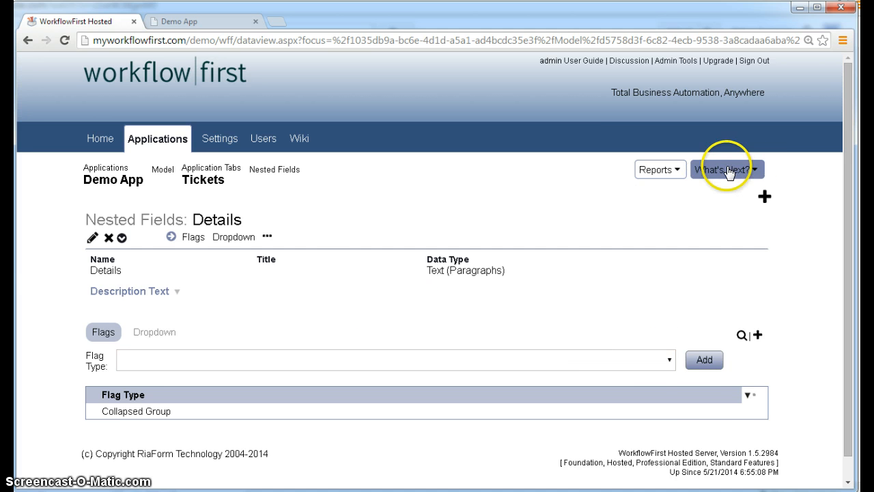
Publish the application from the Details field page with the default publishing options.
{"action": "left_click", "coordinate": [727, 170]}
{"action": "left_click", "coordinate": [716, 325]}
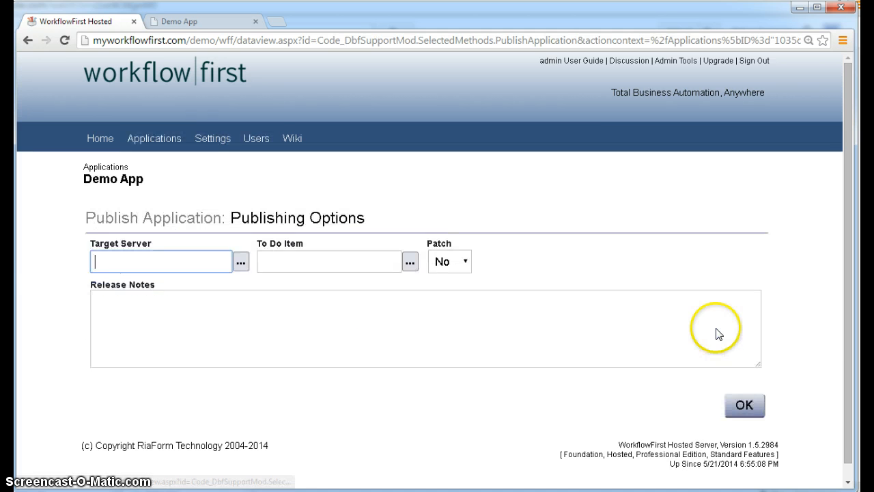
{"action": "left_click", "coordinate": [744, 405]}
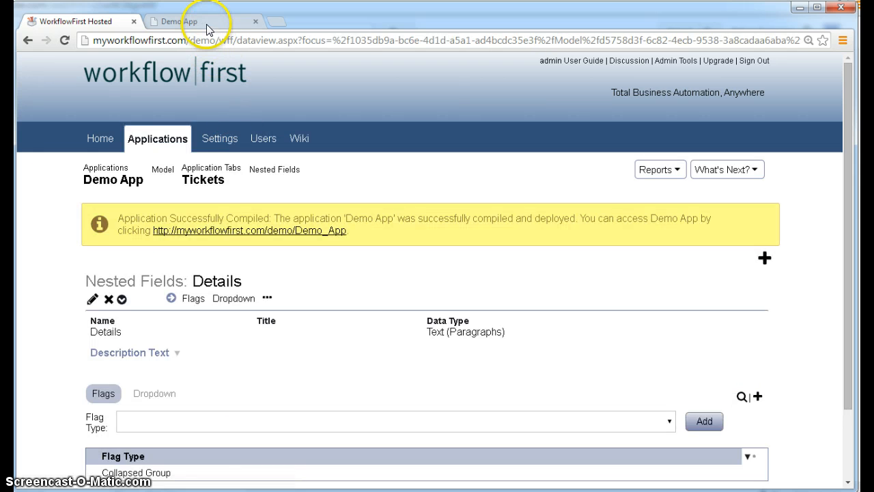
Switch to the published Demo App, reload the Enter Ticket form, and expand and collapse the "Some More Details" group.
{"action": "left_click", "coordinate": [204, 23]}
{"action": "key", "text": "F5"}
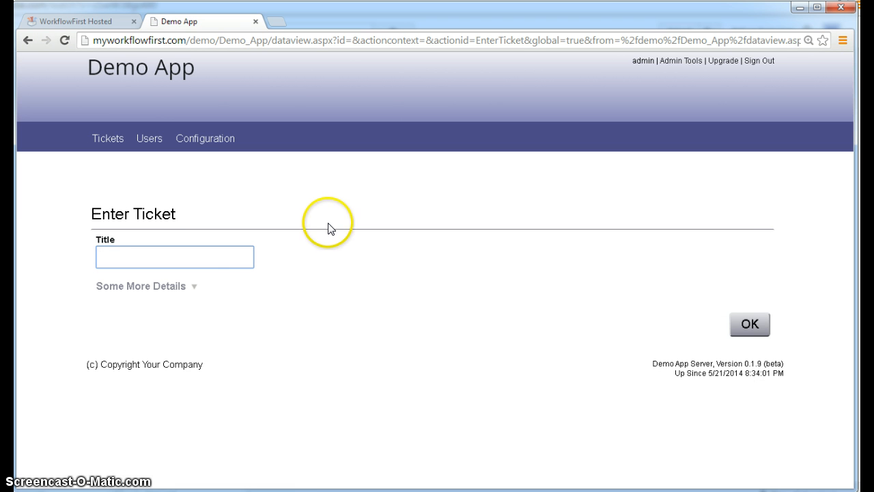
{"action": "left_click", "coordinate": [169, 292]}
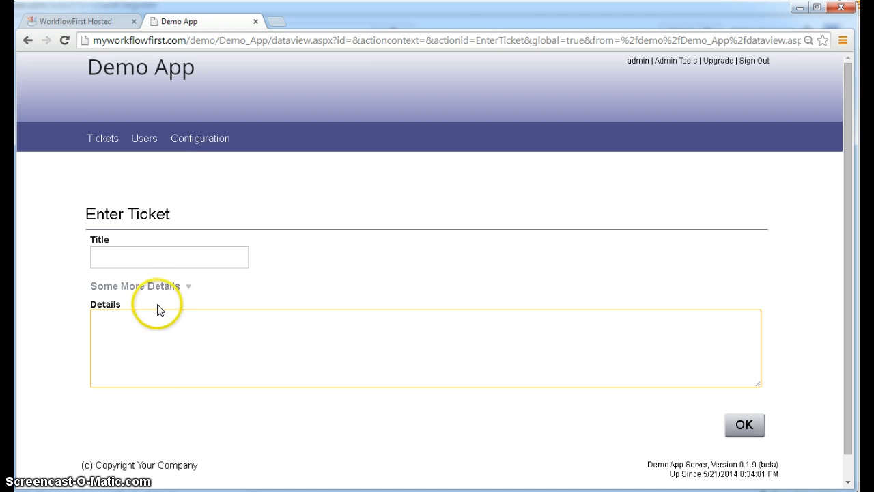
{"action": "left_click", "coordinate": [171, 289]}
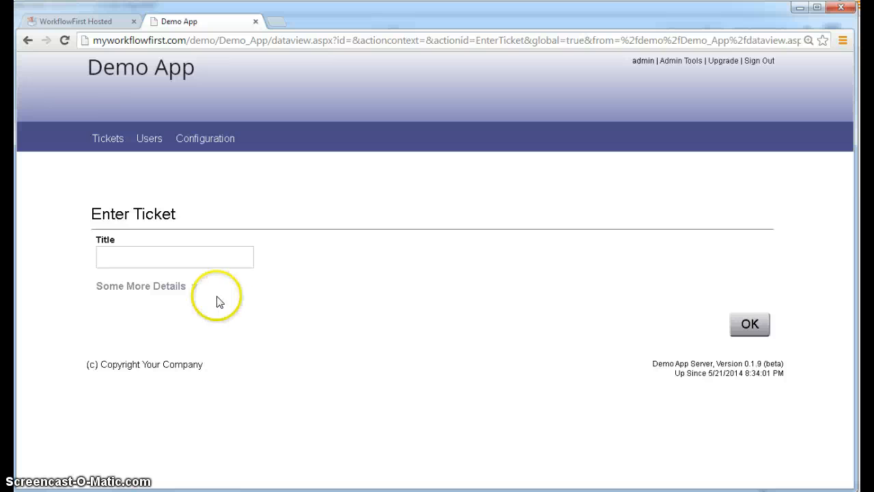
{"action": "left_click", "coordinate": [232, 257]}
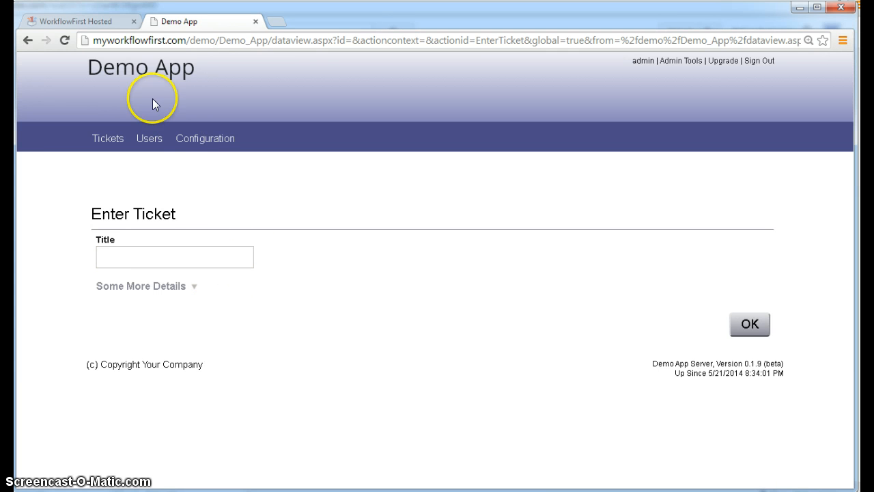
Return to WorkflowFirst and review the flag types available for the Details field.
{"action": "left_click", "coordinate": [93, 23]}
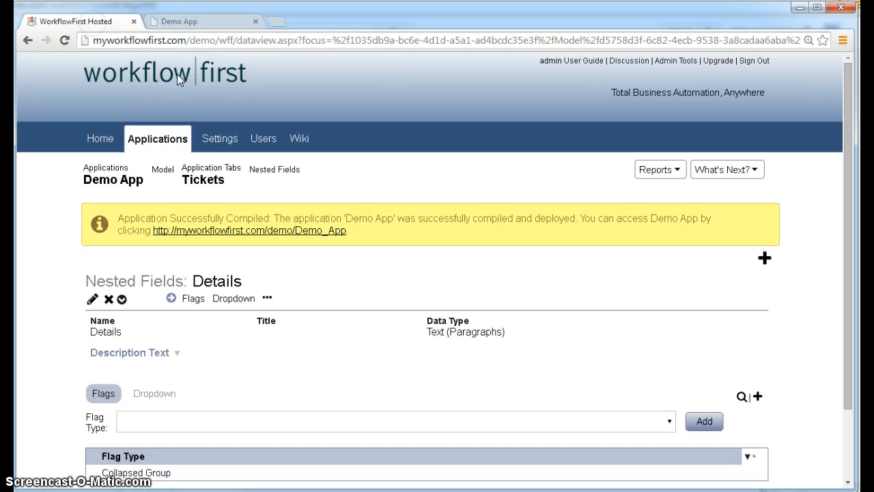
{"action": "left_click", "coordinate": [328, 332]}
{"action": "scroll", "coordinate": [329, 333], "scroll_direction": "down", "scroll_amount": 2}
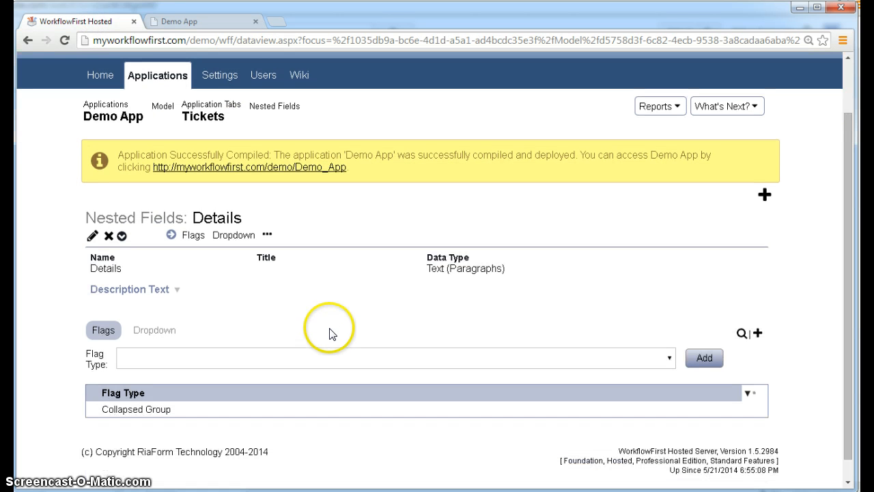
{"action": "left_click", "coordinate": [219, 358]}
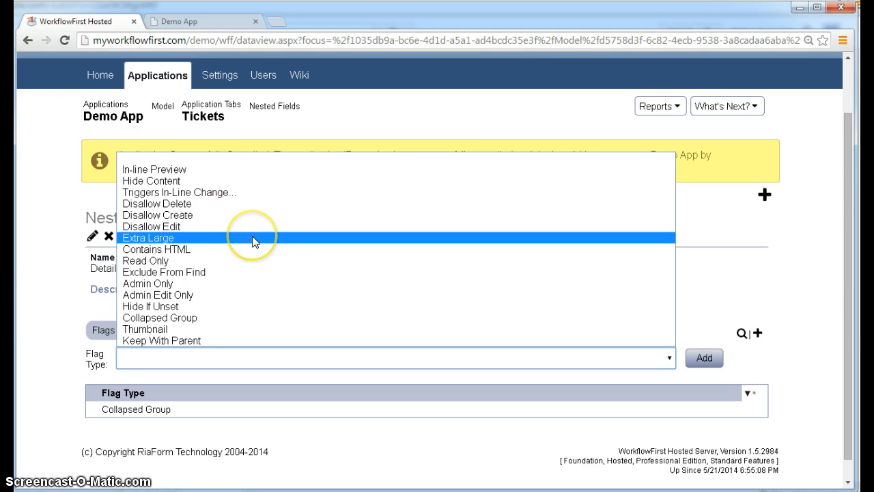
{"action": "left_click", "coordinate": [236, 118]}
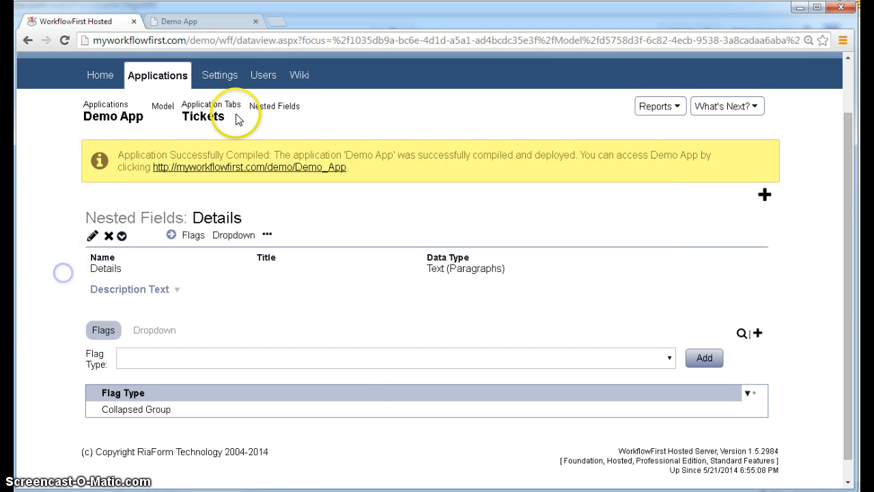
Open the Title field from the Tickets nested fields and add the Extra Large flag to it.
{"action": "left_click", "coordinate": [275, 107]}
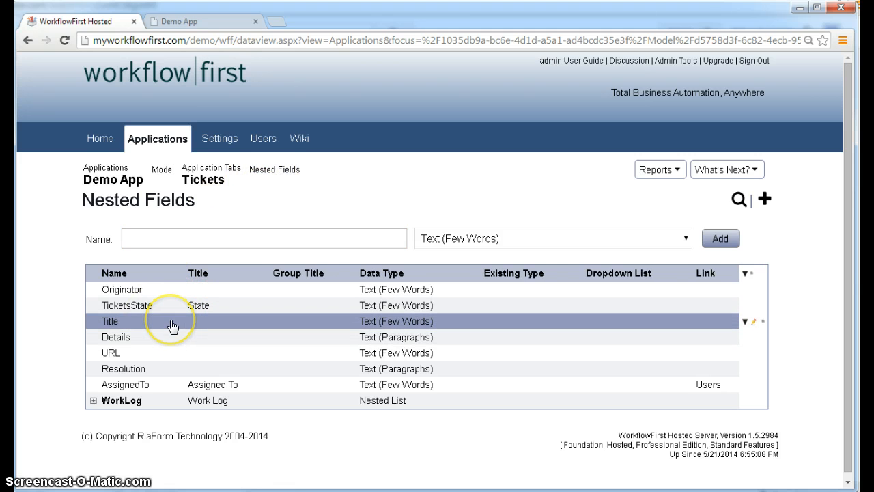
{"action": "left_click", "coordinate": [170, 320]}
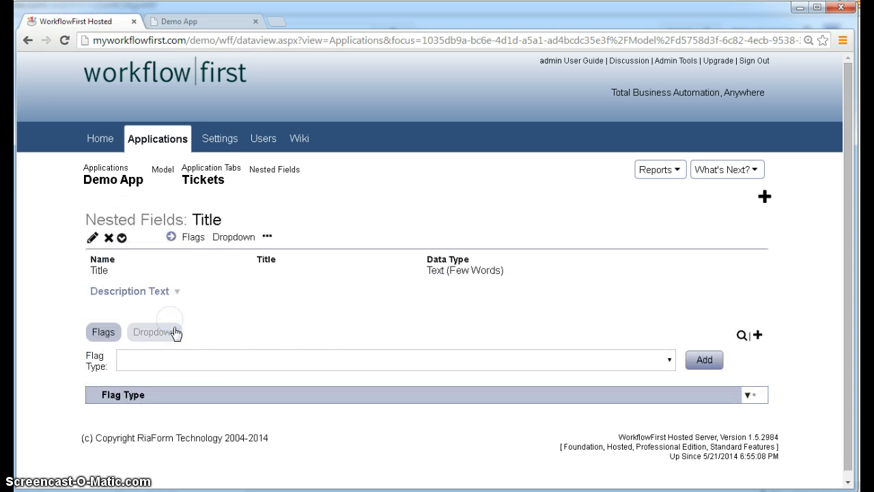
{"action": "left_click", "coordinate": [202, 363]}
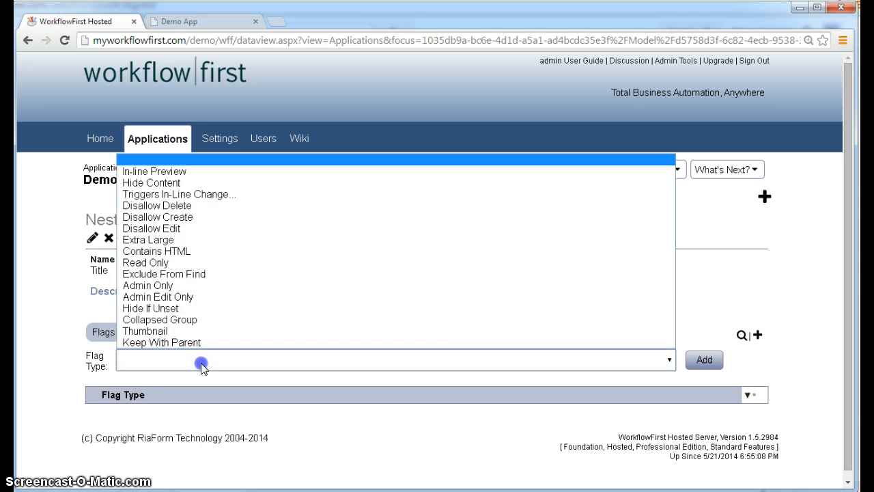
{"action": "left_click", "coordinate": [202, 240]}
{"action": "left_click", "coordinate": [704, 359]}
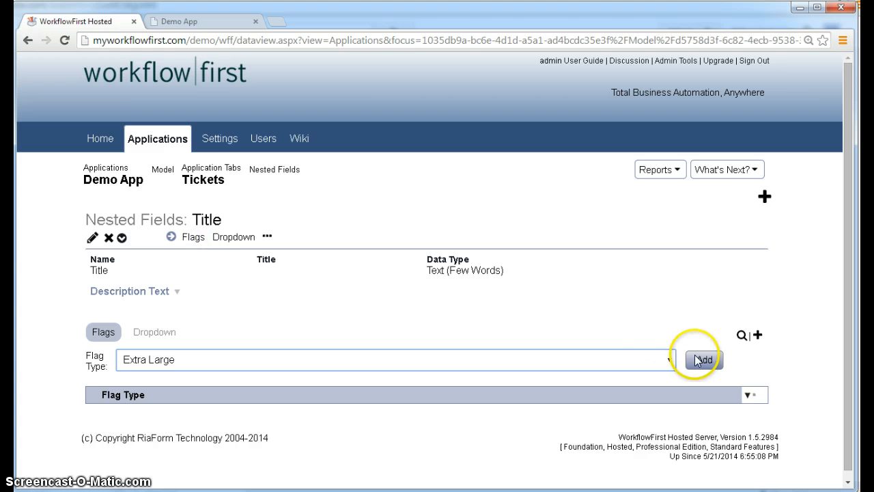
Publish Demo App again with the default publishing options to deploy the Title field's new flag.
{"action": "left_click", "coordinate": [724, 170]}
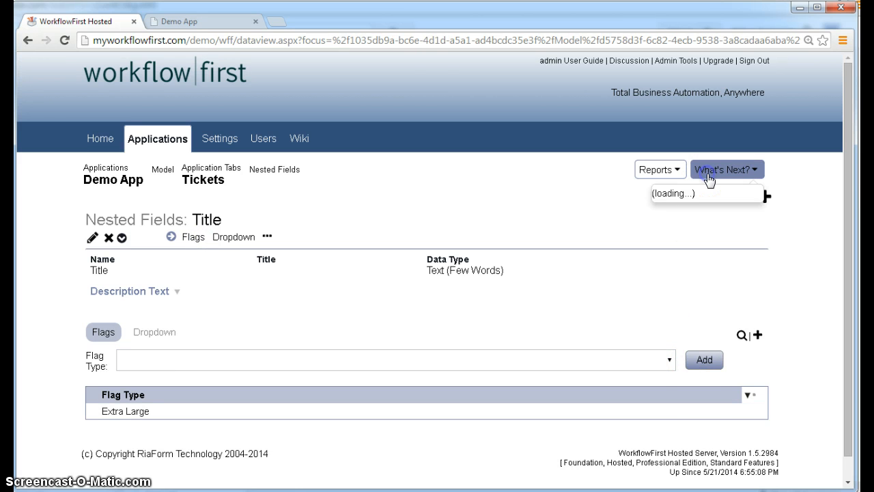
{"action": "left_click", "coordinate": [696, 327]}
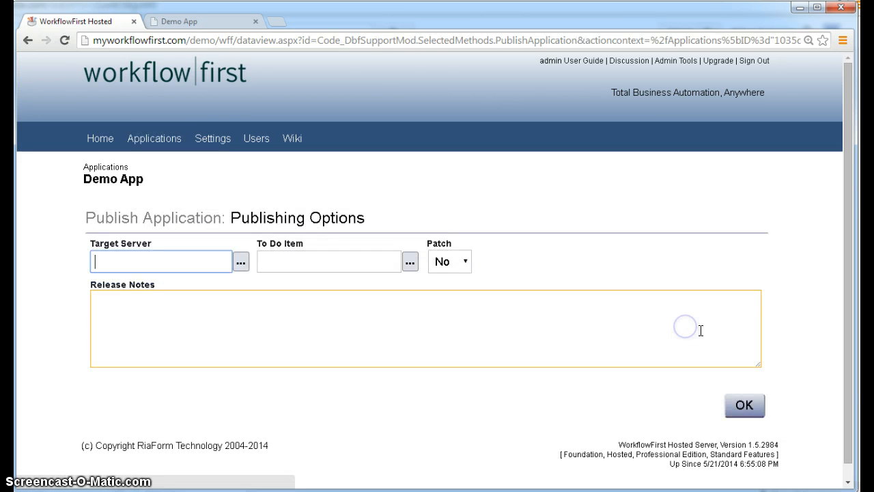
{"action": "left_click", "coordinate": [740, 403]}
Reload Demo App's Enter Ticket form, expand "Some More Details" and enter "This is some really really long text that I can type into this field without it being cropped" as Title.
{"action": "left_click", "coordinate": [213, 23]}
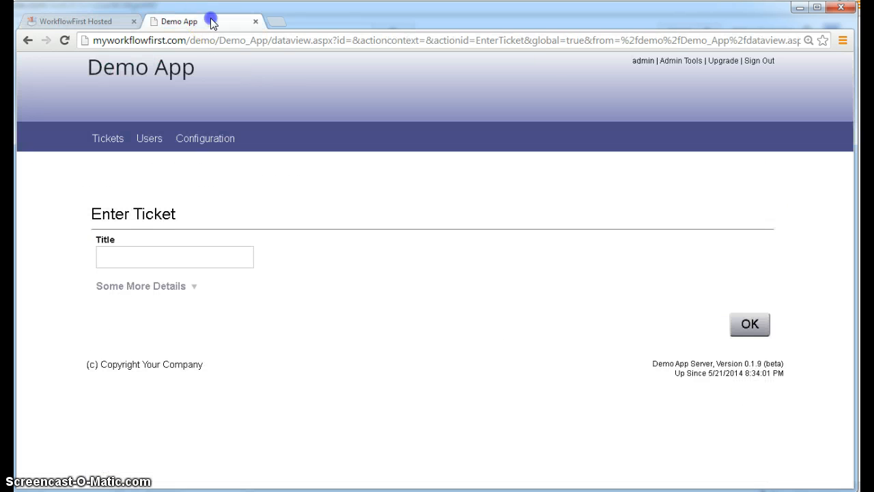
{"action": "key", "text": "F5"}
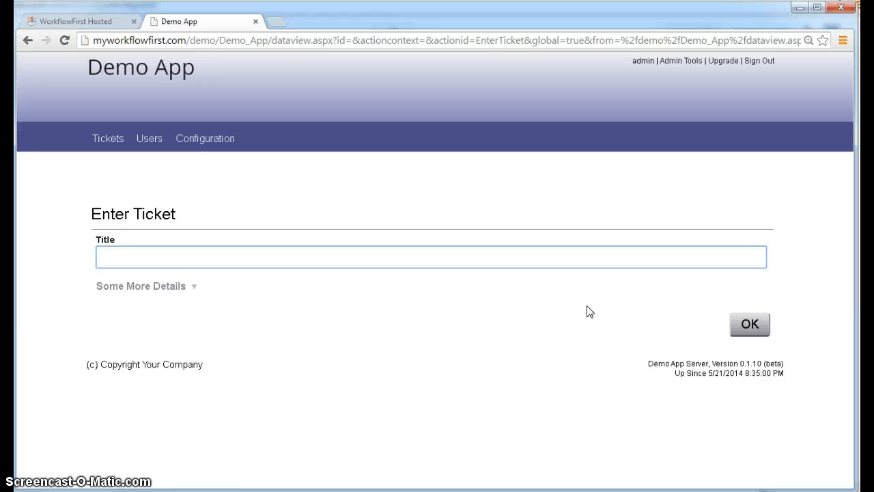
{"action": "left_click", "coordinate": [171, 288]}
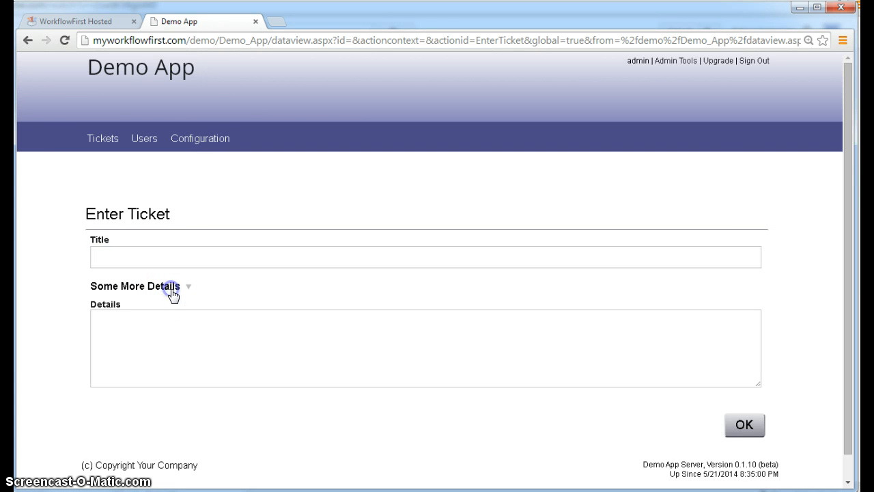
{"action": "left_click", "coordinate": [239, 311]}
{"action": "left_click", "coordinate": [249, 255]}
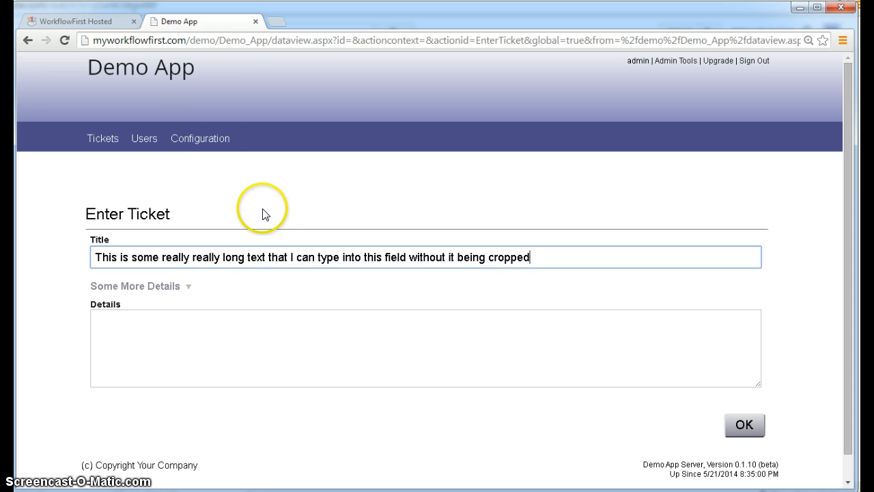
Return to WorkflowFirst, review the Title field's flag types, including Admin Only and Hide If Unset, and go back to the Tickets nested fields list.
{"action": "left_click", "coordinate": [100, 26]}
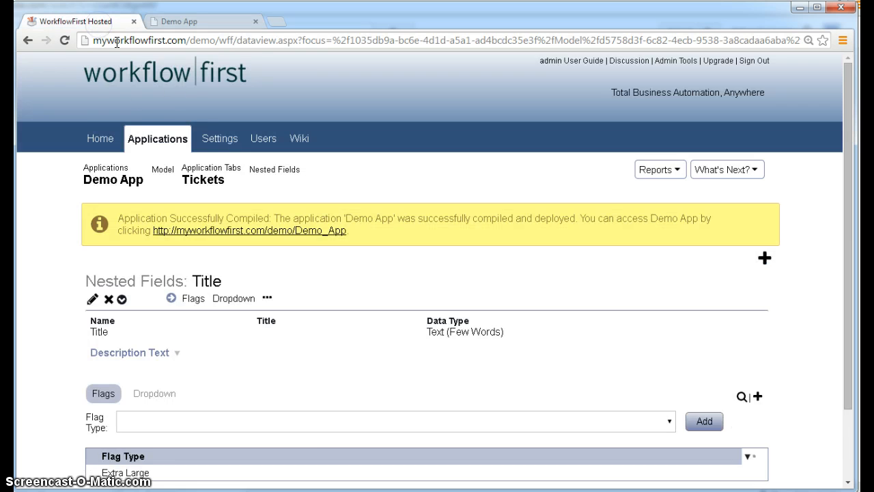
{"action": "left_click", "coordinate": [338, 381]}
{"action": "scroll", "coordinate": [306, 385], "scroll_direction": "down", "scroll_amount": 1}
{"action": "left_click", "coordinate": [231, 364]}
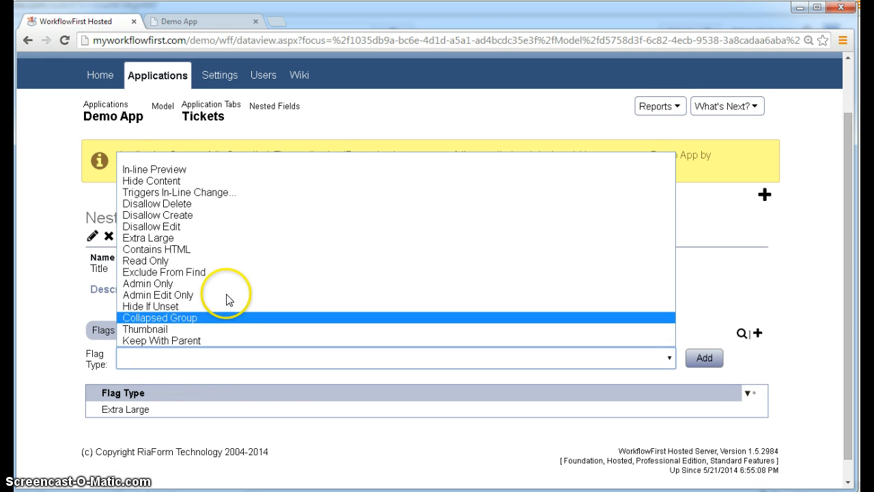
{"action": "left_click", "coordinate": [271, 289]}
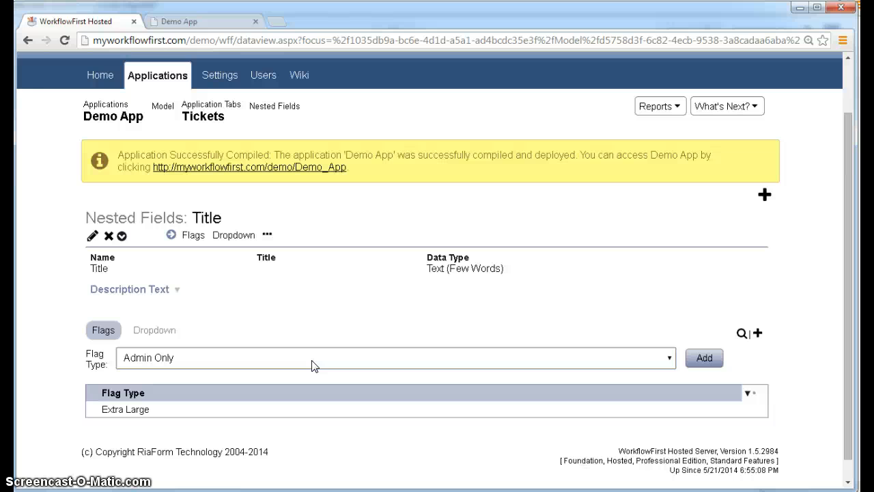
{"action": "left_click", "coordinate": [312, 358]}
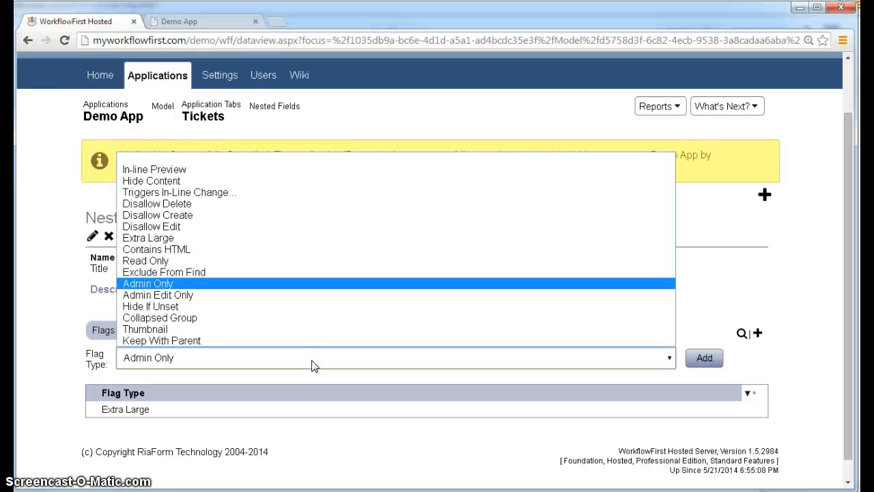
{"action": "left_click", "coordinate": [227, 307]}
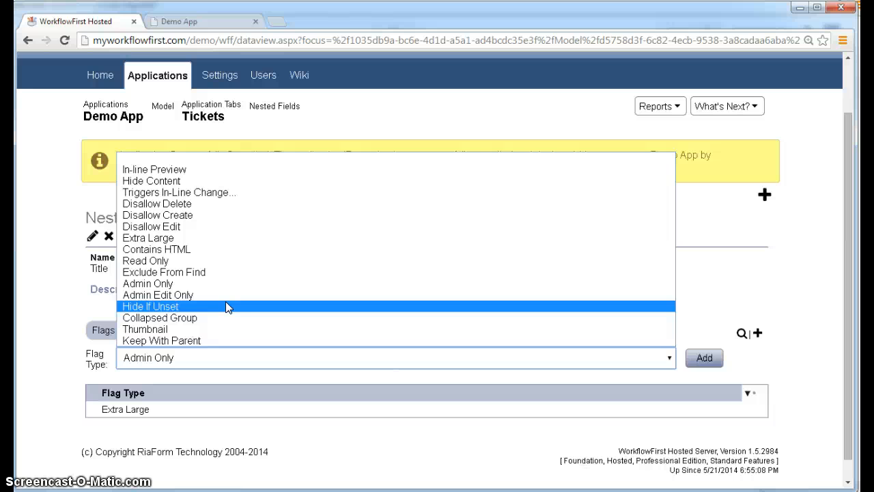
{"action": "left_click", "coordinate": [66, 340]}
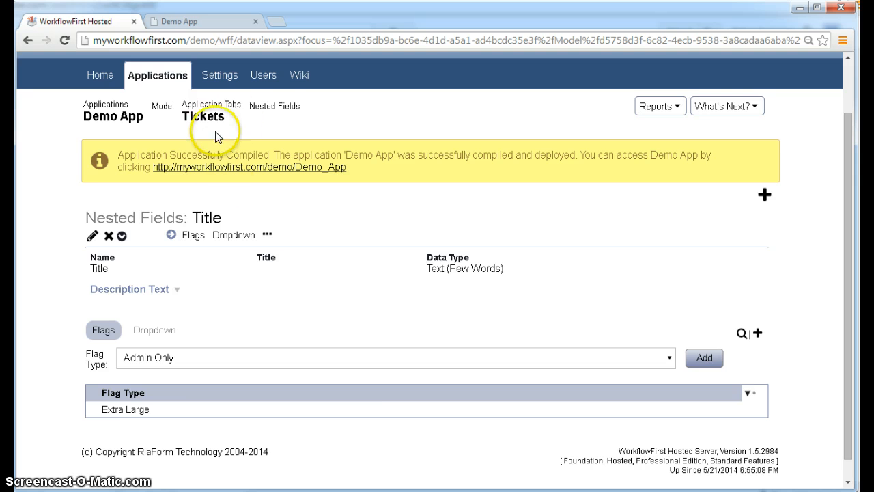
{"action": "left_click", "coordinate": [275, 107]}
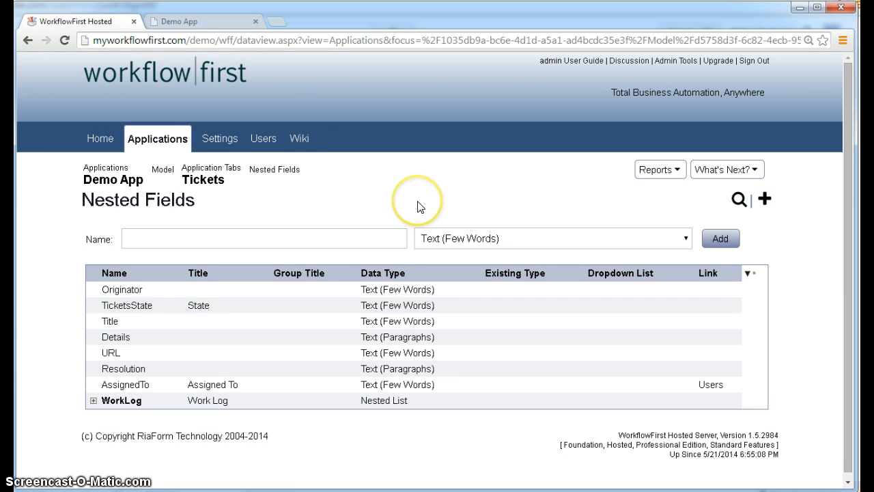